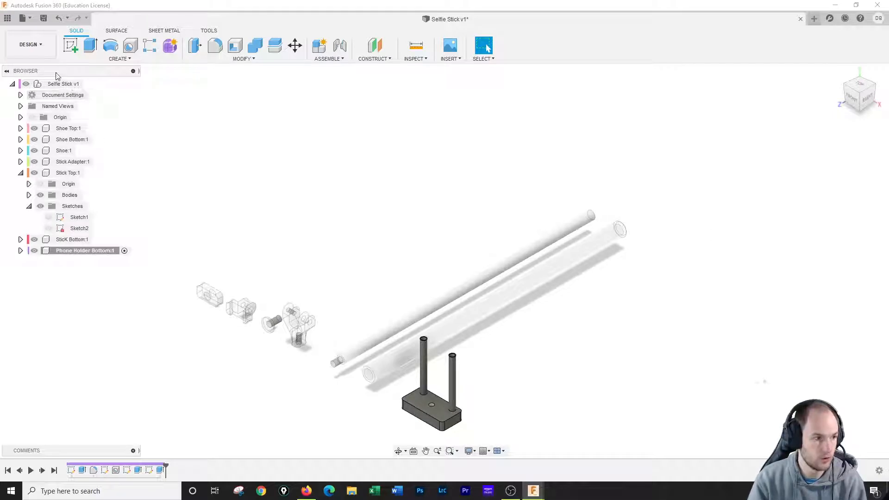
# Create a new internal component named "Phone Holder Top" under the top-level assembly and make it active.
pyautogui.rightClick(58, 87)
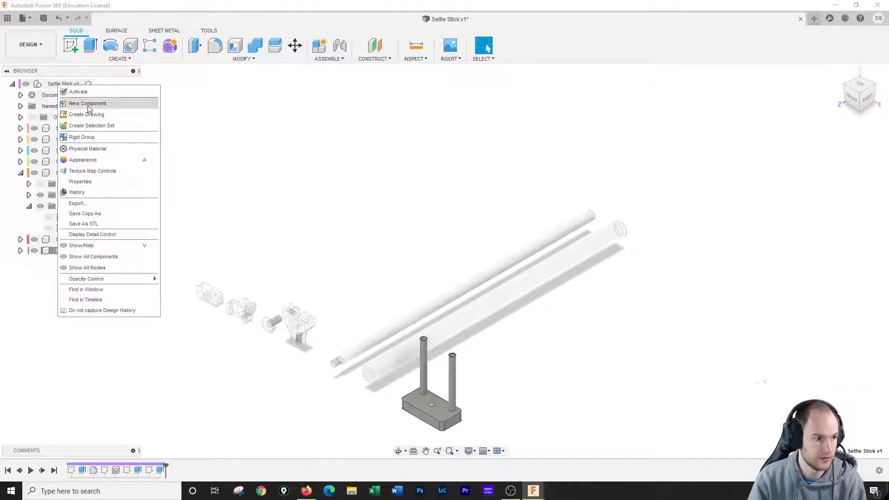
pyautogui.click(85, 102)
pyautogui.moveTo(788, 186); pyautogui.dragTo(637, 186)
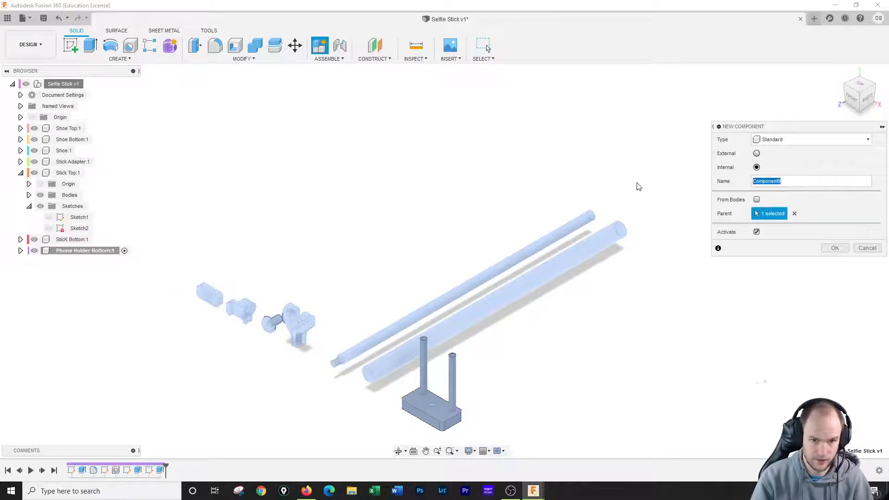
pyautogui.write('Phone Holder Top')
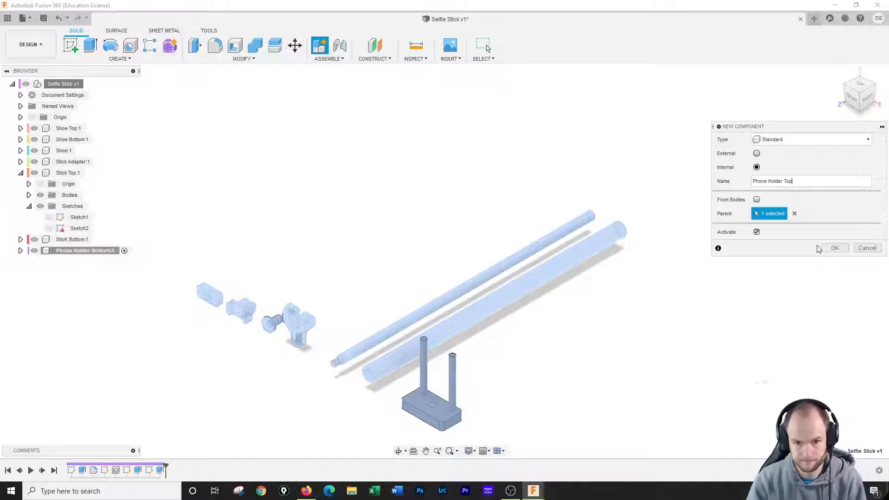
pyautogui.click(834, 249)
# Start a sketch on the horizontal origin plane and draw a 0.2 in diameter circle beside the phone holder bottom.
pyautogui.moveTo(611, 359); pyautogui.dragTo(523, 260, button='middle')
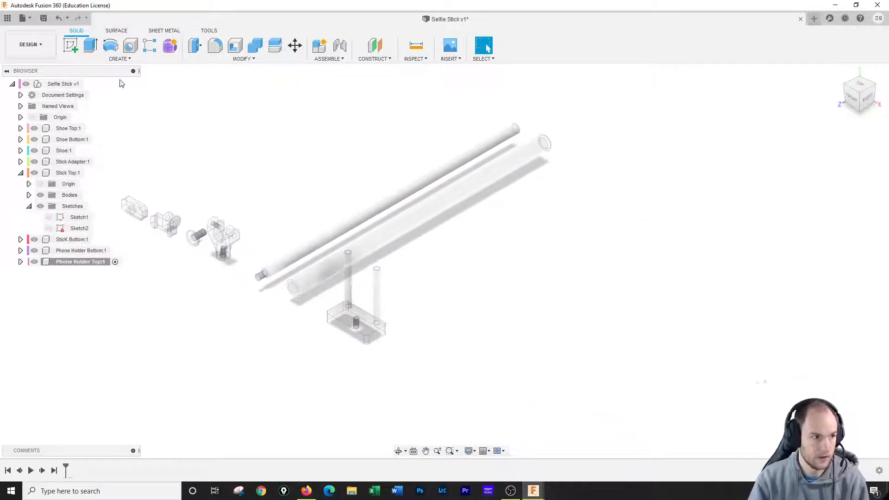
pyautogui.click(72, 44)
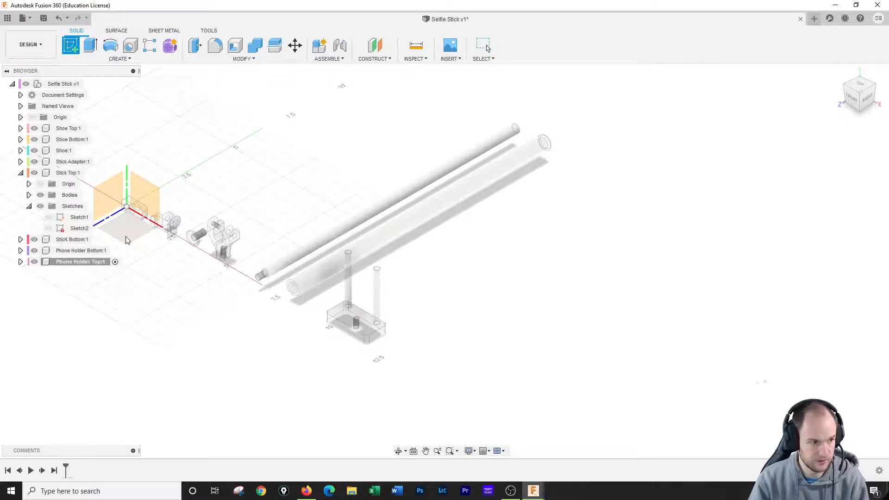
pyautogui.click(127, 240)
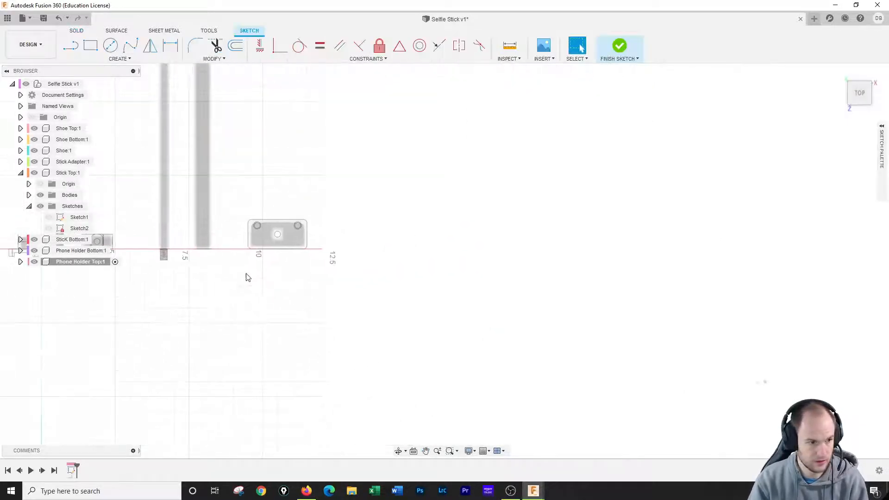
pyautogui.click(110, 45)
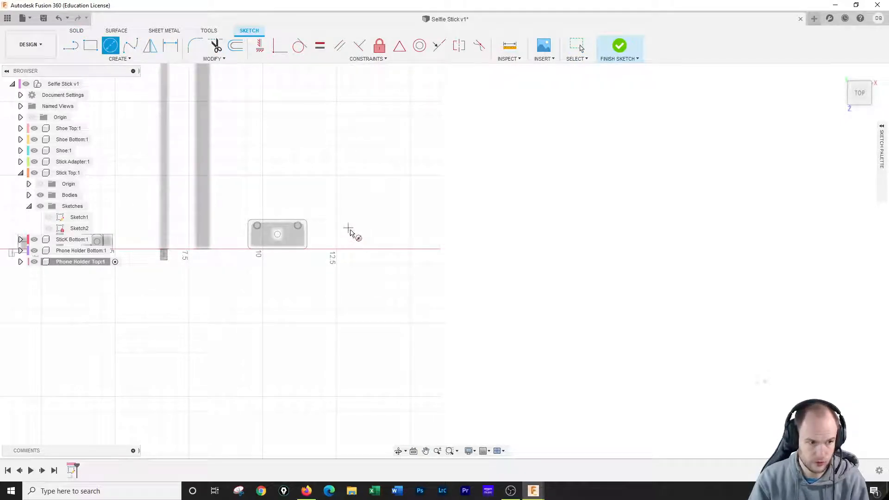
pyautogui.click(348, 228)
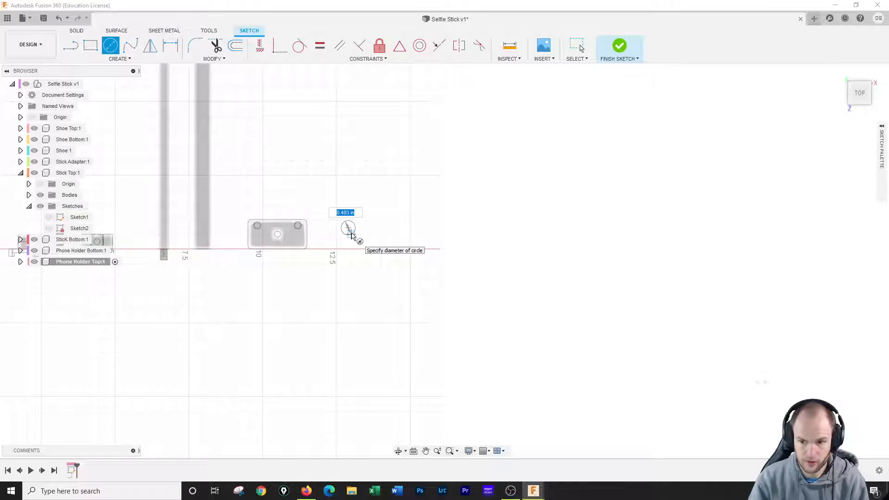
pyautogui.write('.2')
pyautogui.press('Return')
pyautogui.press('Escape')
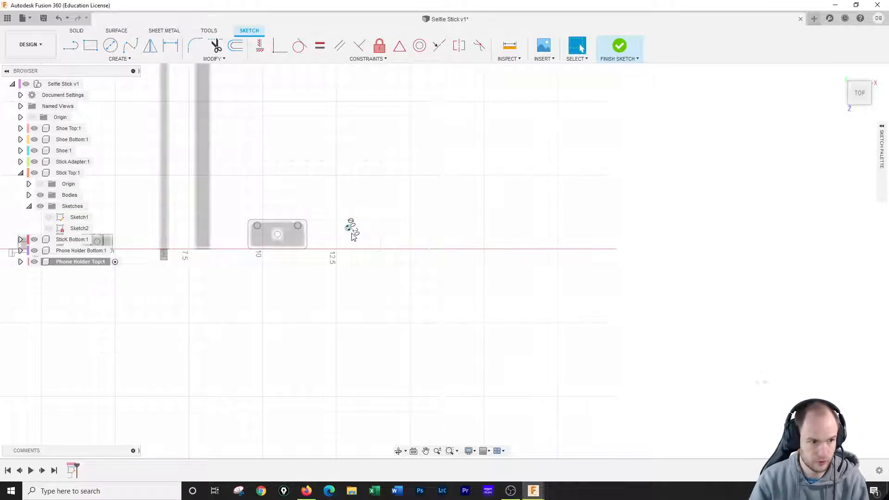
# Draw a second 0.2 in diameter circle on the far side of the first, away from the phone holder bottom.
pyautogui.click(110, 45)
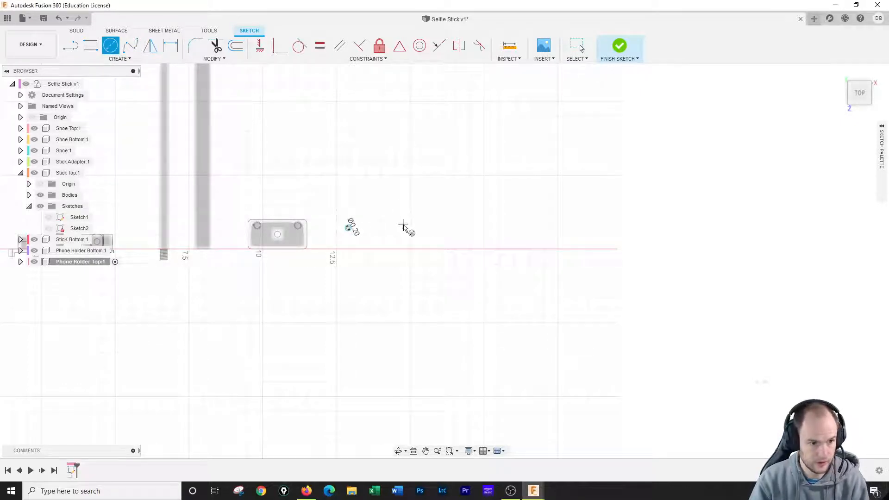
pyautogui.click(403, 225)
pyautogui.write('.2')
pyautogui.press('Return')
pyautogui.press('Escape')
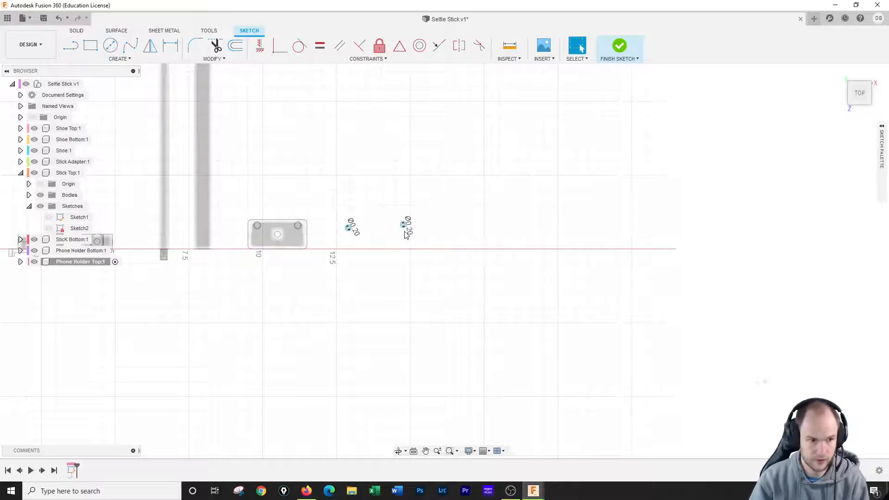
# Align the two circle centres horizontally, set their spacing to 1.375 in, and finish the sketch.
pyautogui.click(260, 45)
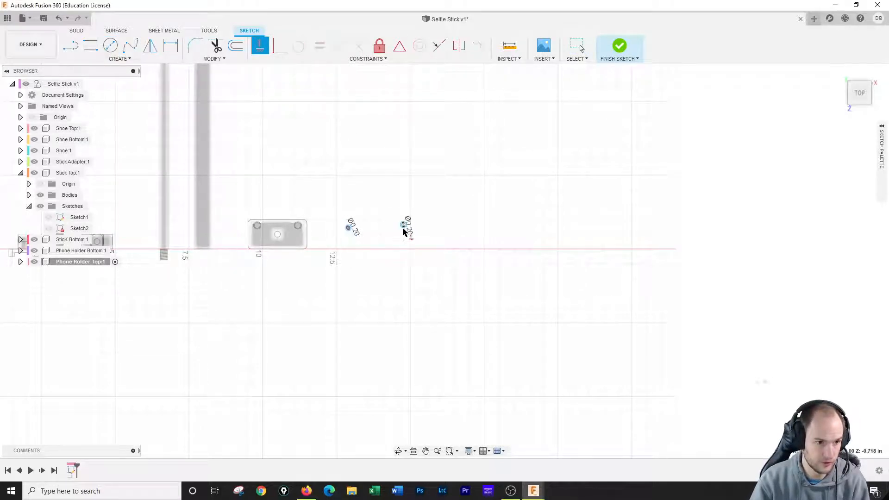
pyautogui.click(403, 226)
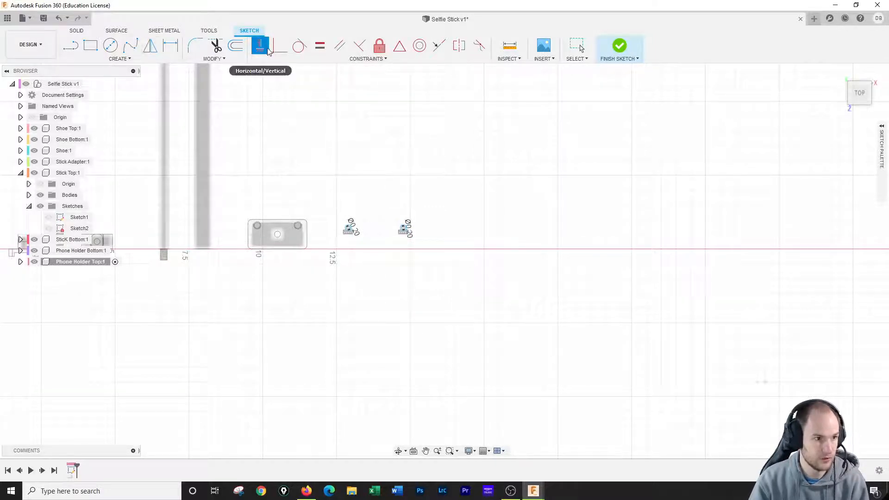
pyautogui.click(171, 45)
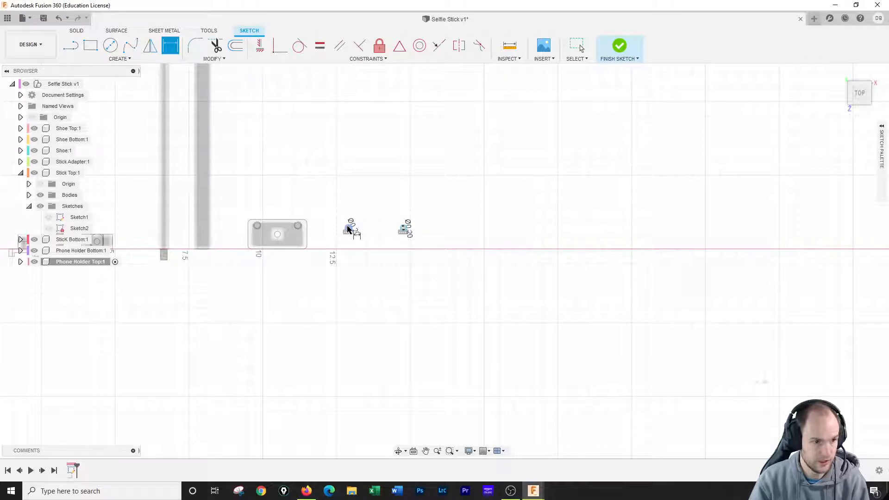
pyautogui.click(348, 229)
pyautogui.click(406, 229)
pyautogui.click(389, 197)
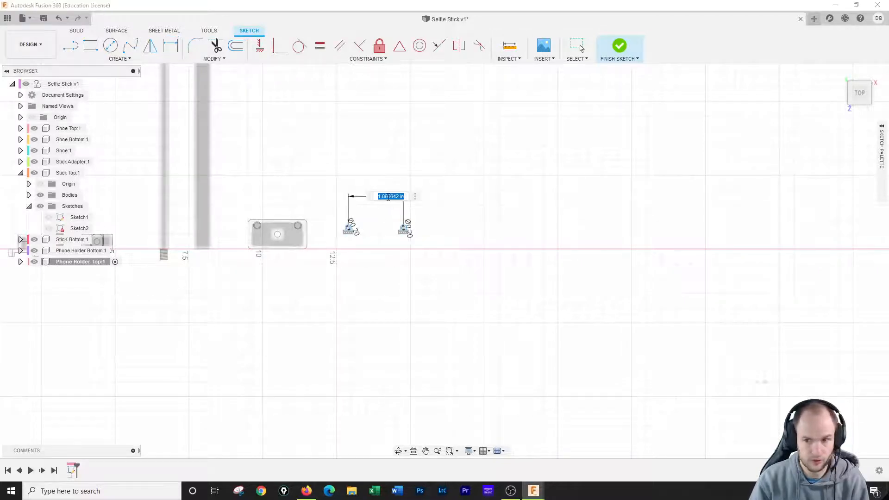
pyautogui.write('1.')
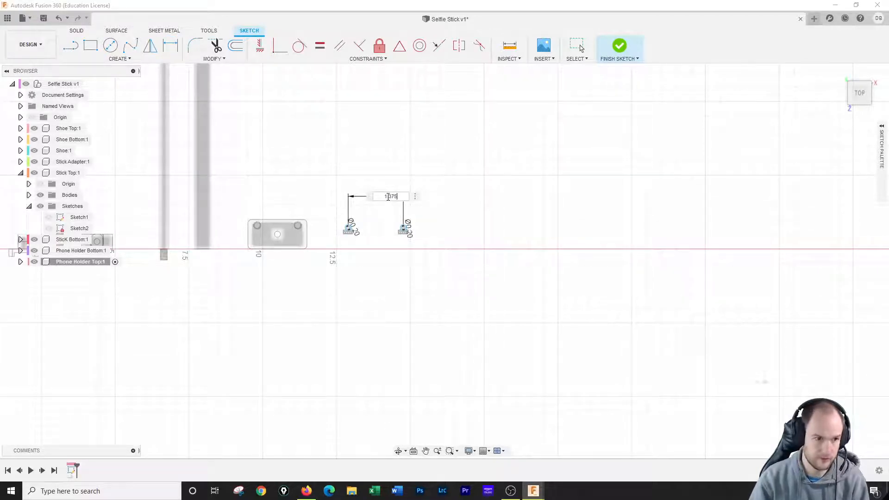
pyautogui.write('375')
pyautogui.press('Return')
pyautogui.scroll(2, 378, 232)
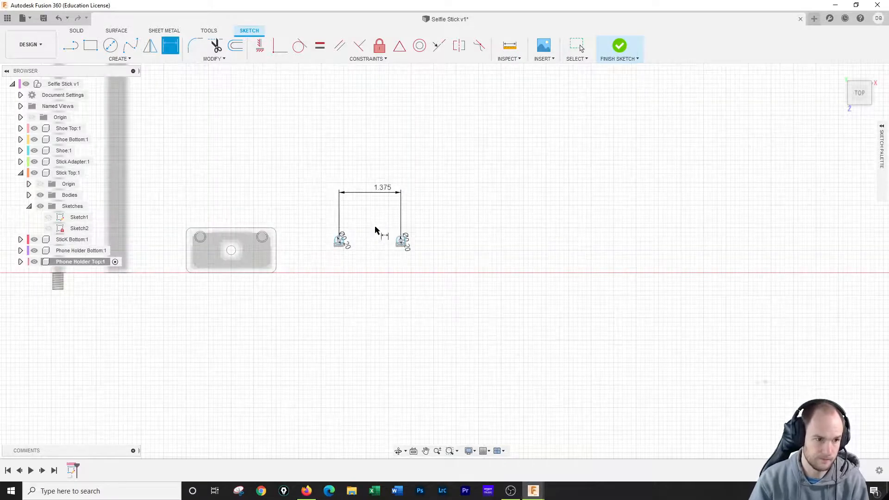
pyautogui.click(621, 46)
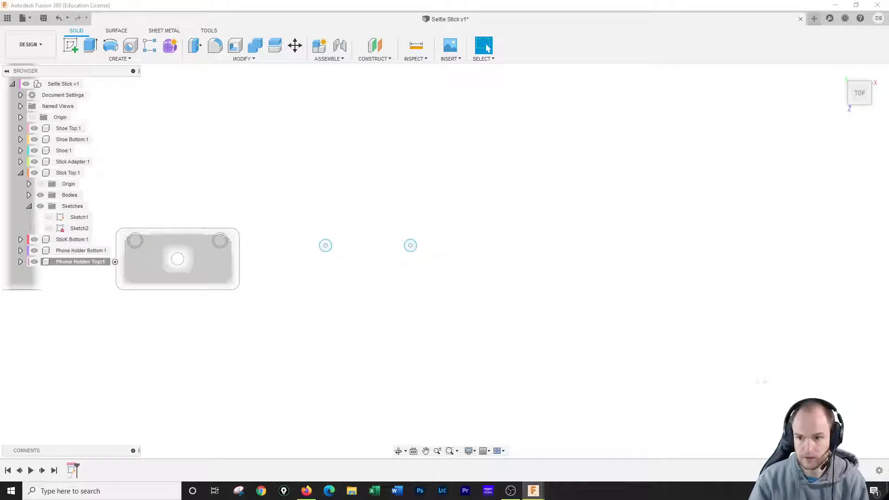
# Extrude both circles upward 1.5 in as new bodies.
pyautogui.click(91, 45)
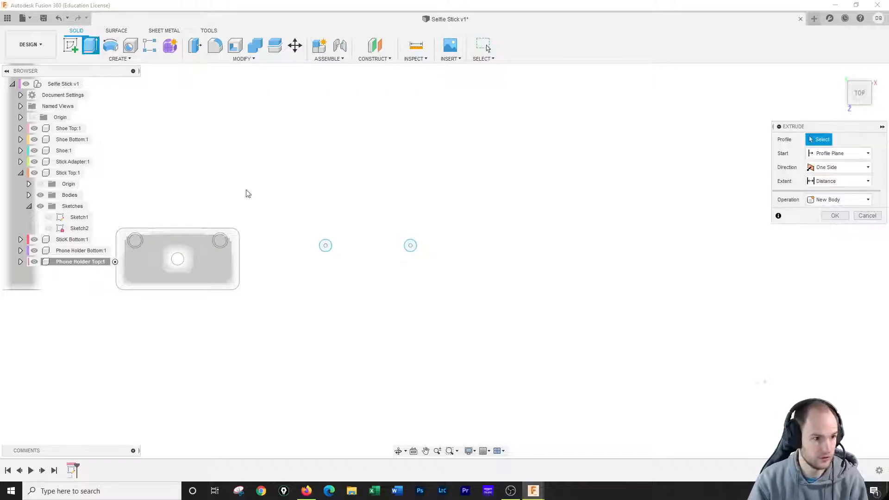
pyautogui.click(326, 246)
pyautogui.click(410, 245)
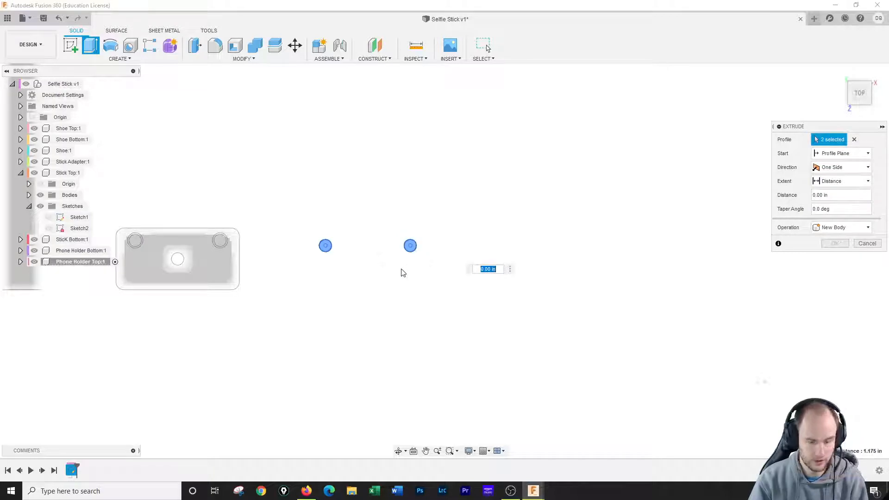
pyautogui.write('1.5')
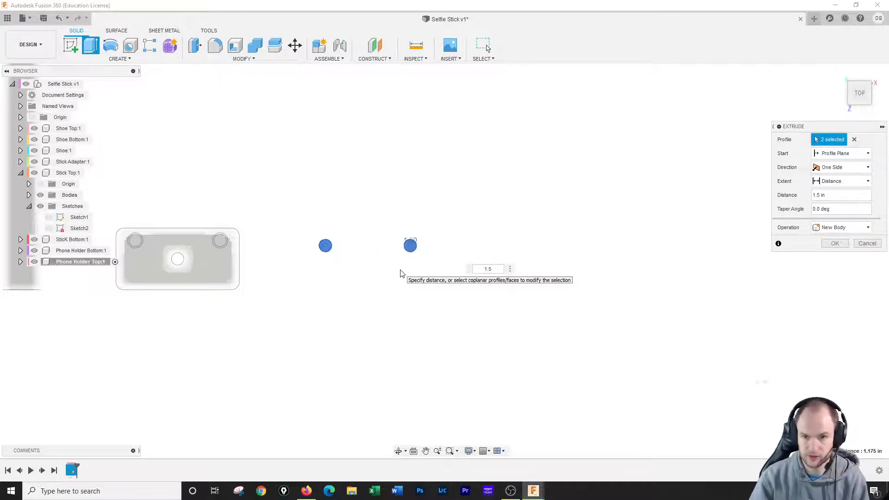
pyautogui.click(839, 74)
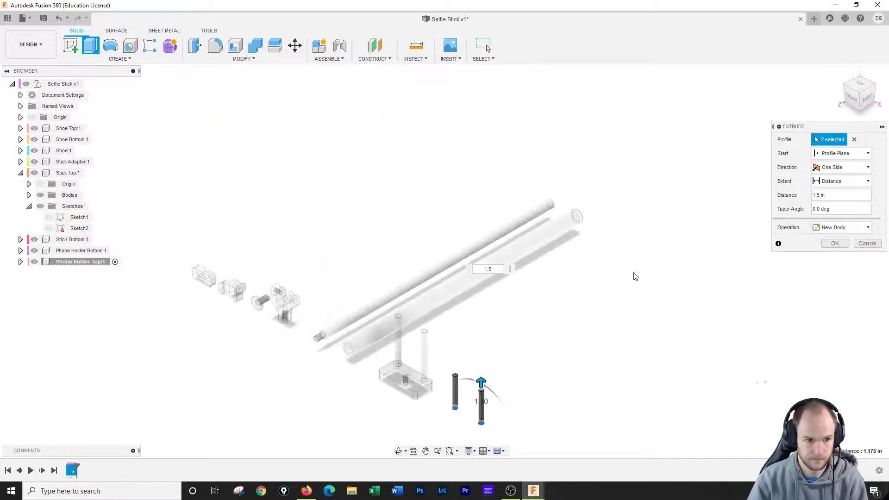
pyautogui.click(835, 243)
# Create a construction axis through the cylindrical post farther from the phone holder bottom.
pyautogui.moveTo(546, 409); pyautogui.dragTo(552, 320, button='middle')
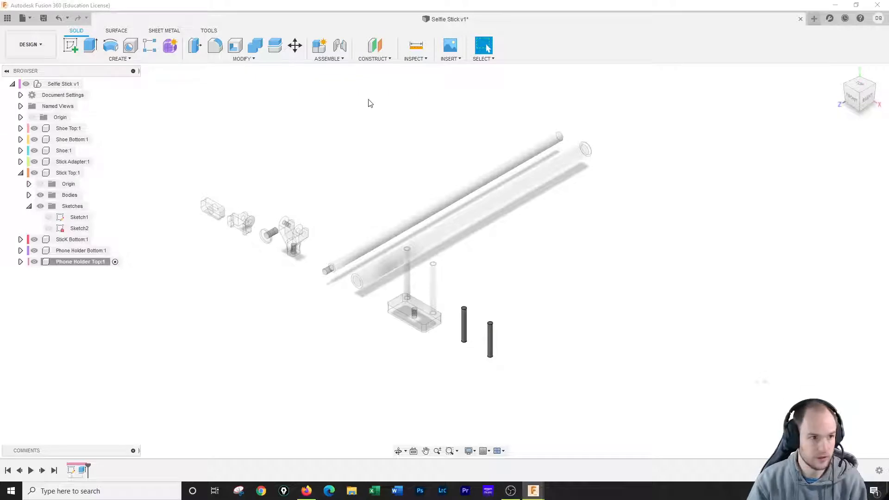
pyautogui.click(380, 58)
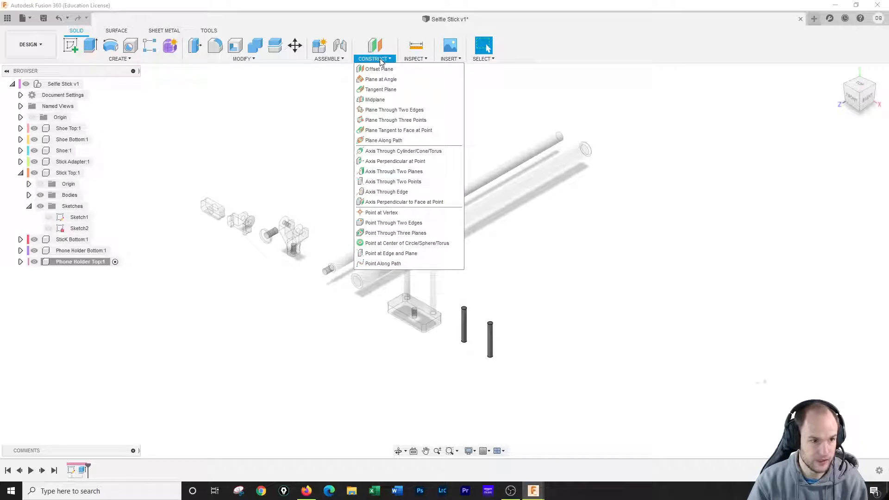
pyautogui.click(402, 151)
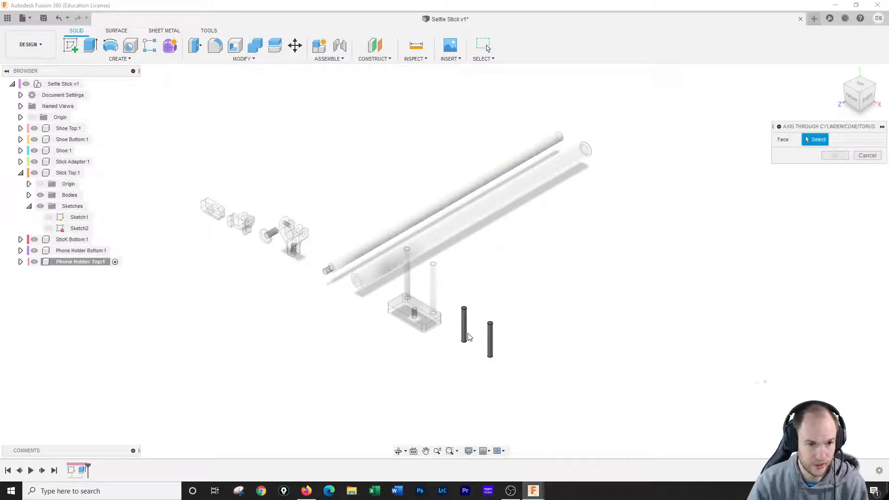
pyautogui.click(465, 334)
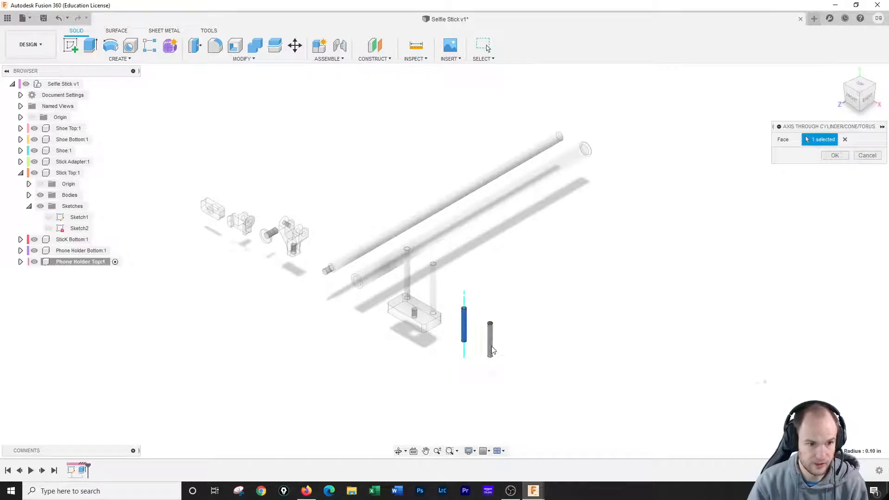
pyautogui.click(491, 345)
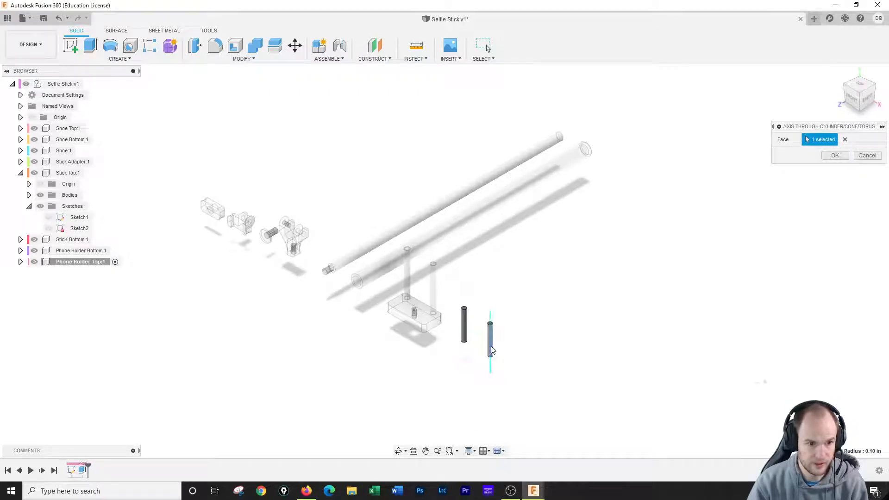
pyautogui.click(835, 155)
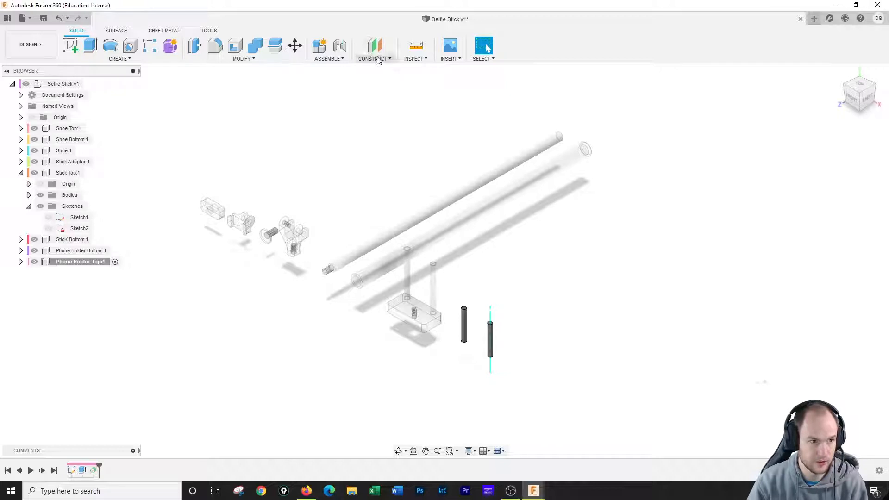
# Create a second construction axis through the cylindrical post nearer the phone holder bottom.
pyautogui.click(376, 58)
pyautogui.click(384, 155)
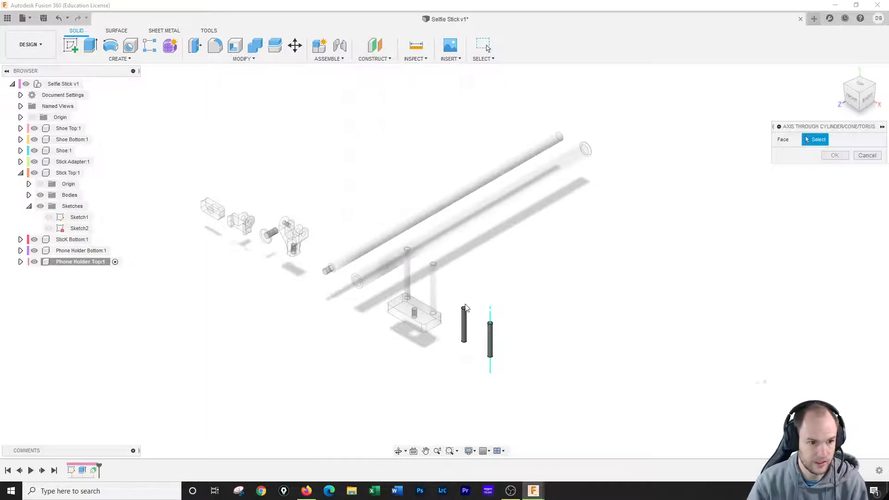
pyautogui.click(462, 321)
pyautogui.press('Return')
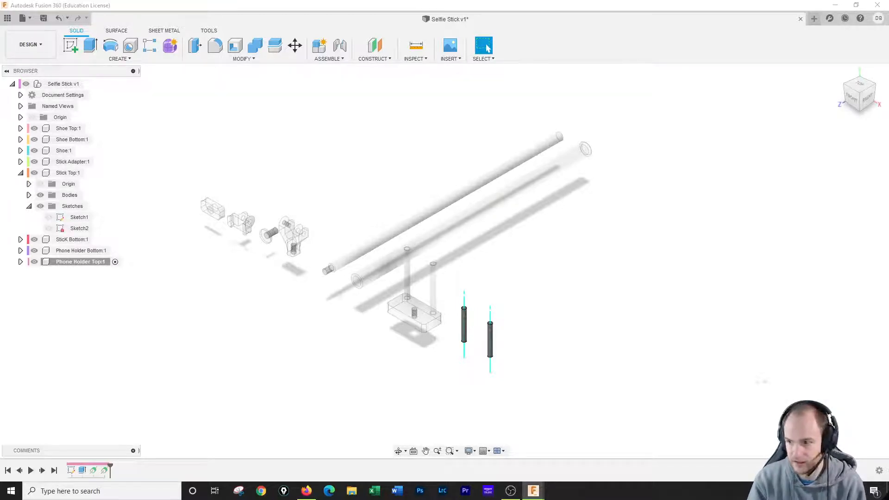
# Create a construction plane at a 90-degree angle through the axis of the post farther from the phone holder bottom.
pyautogui.click(382, 56)
pyautogui.click(384, 59)
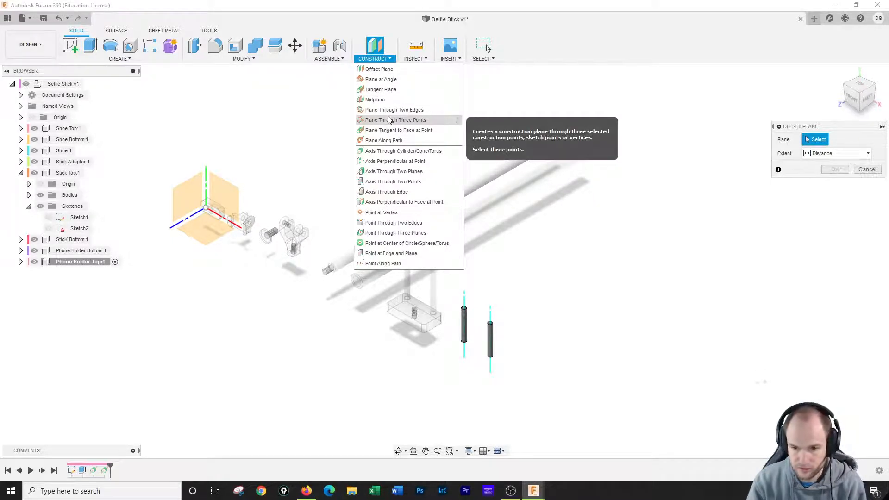
pyautogui.click(401, 79)
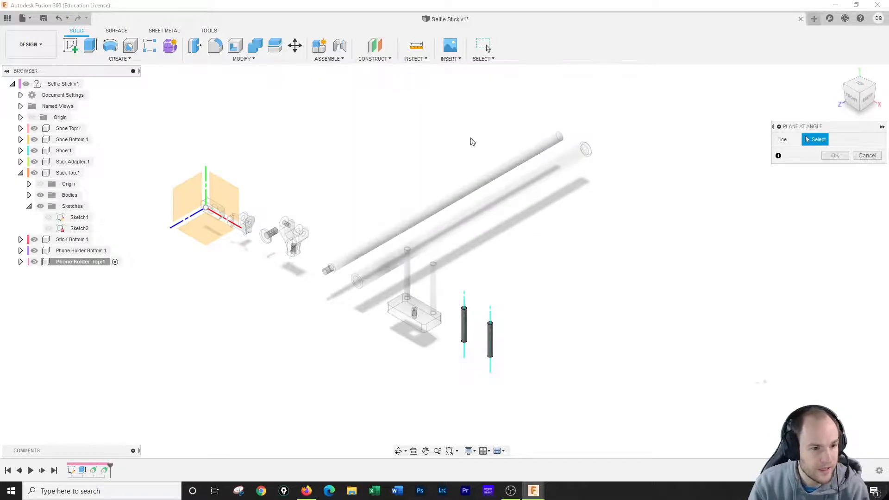
pyautogui.click(490, 345)
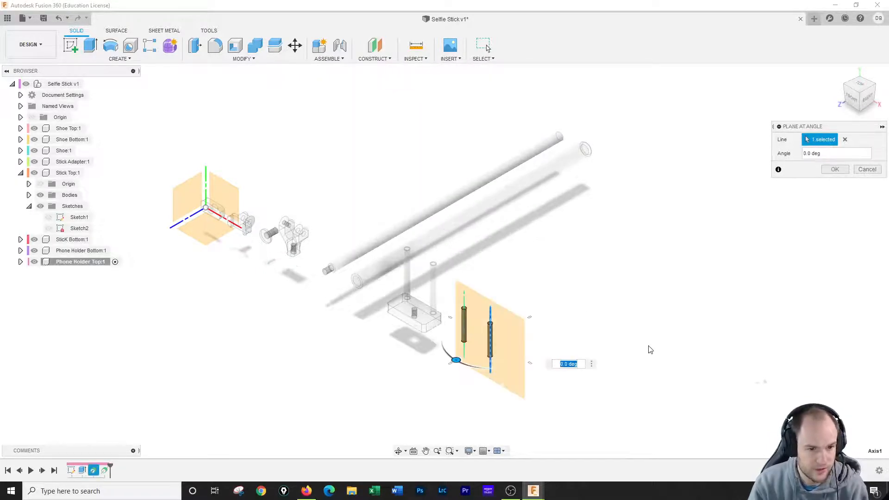
pyautogui.write('90')
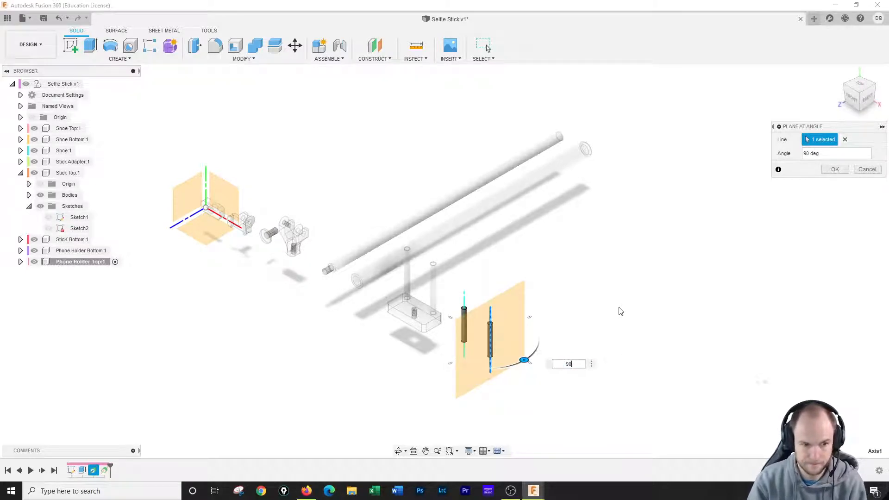
pyautogui.press('Return')
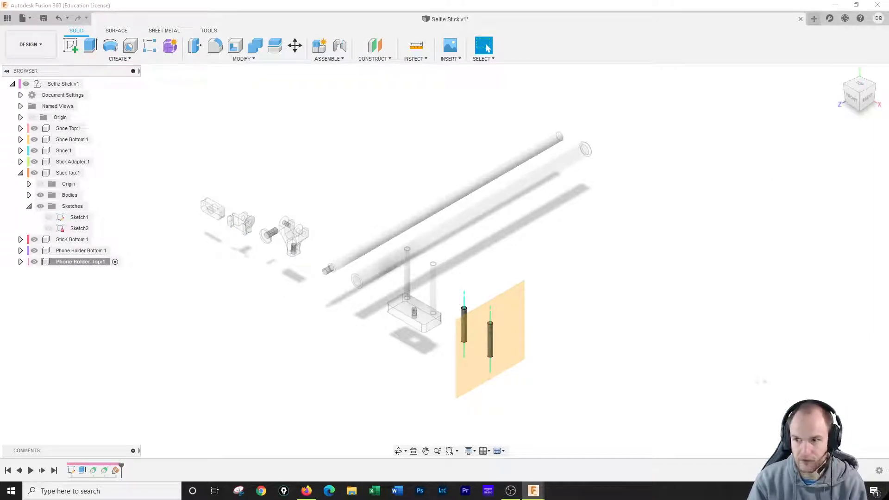
# Start a sketch on the new angled construction plane and hide every component except Phone Holder Top.
pyautogui.click(71, 45)
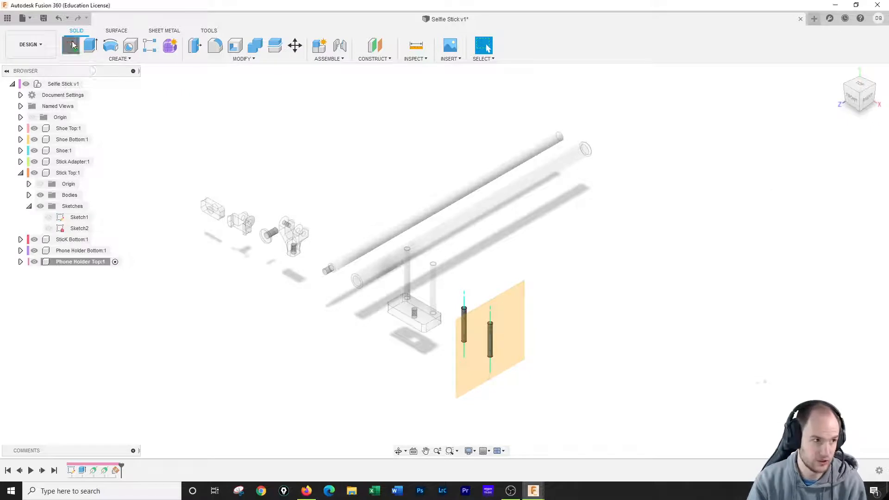
pyautogui.click(505, 298)
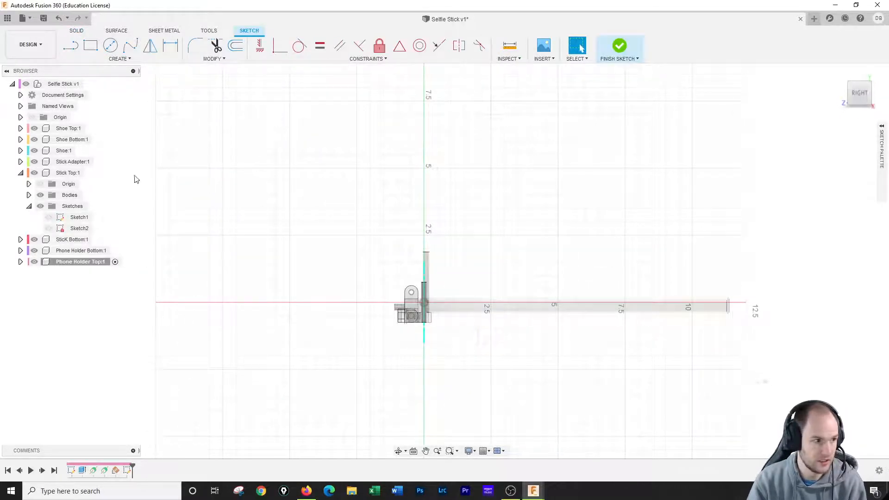
pyautogui.click(40, 252)
pyautogui.click(35, 250)
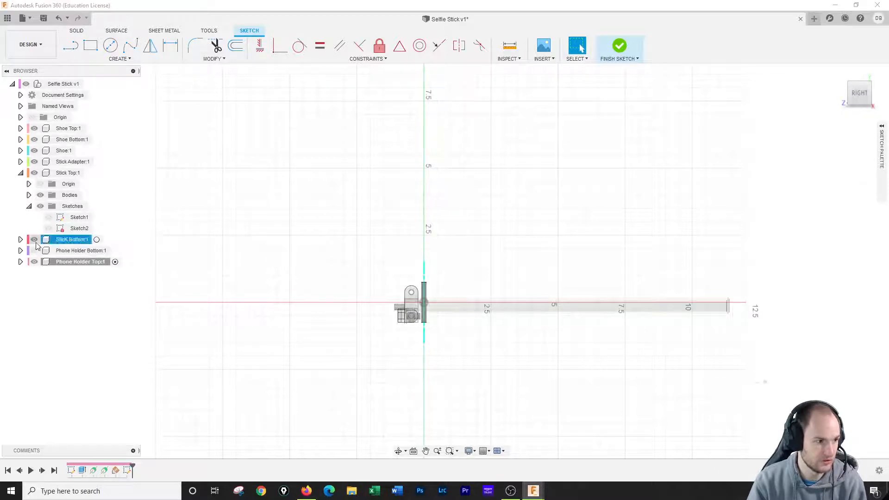
pyautogui.click(34, 239)
pyautogui.click(34, 173)
pyautogui.click(35, 162)
pyautogui.click(34, 151)
pyautogui.click(34, 139)
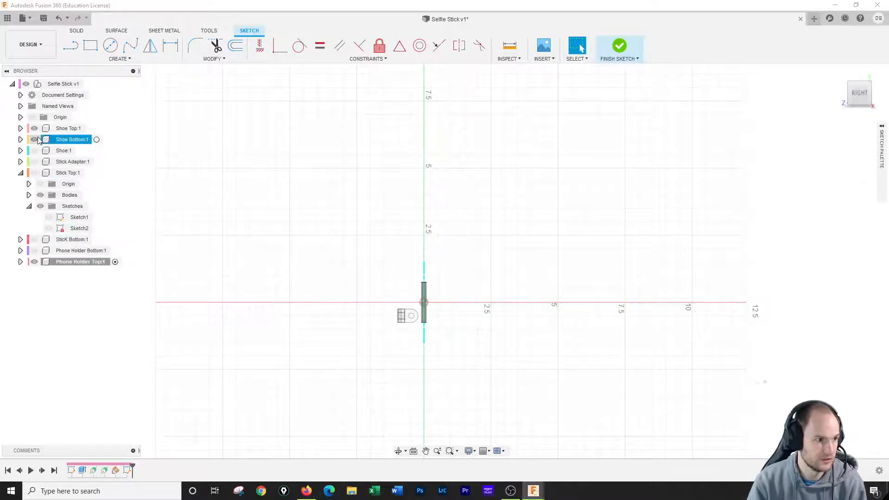
pyautogui.click(34, 129)
pyautogui.scroll(2, 409, 289)
pyautogui.scroll(2, 410, 290)
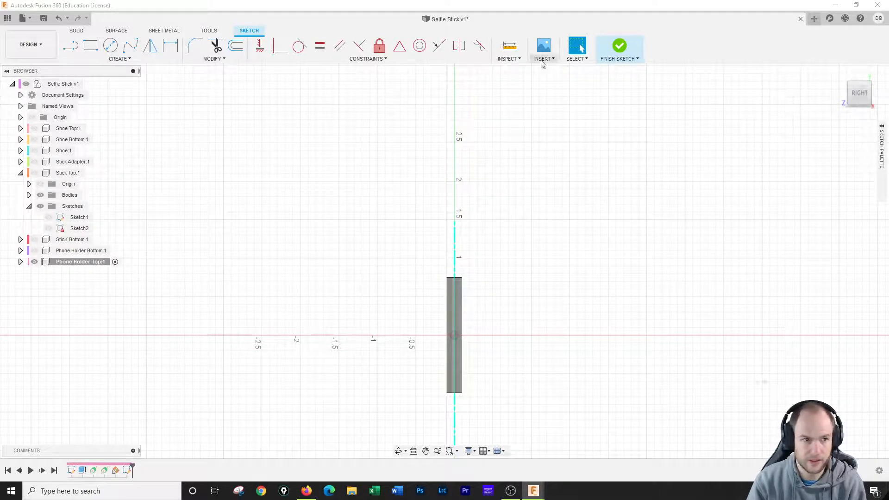
# Project the top circular edge of the post lying on the sketch plane into the sketch.
pyautogui.click(134, 61)
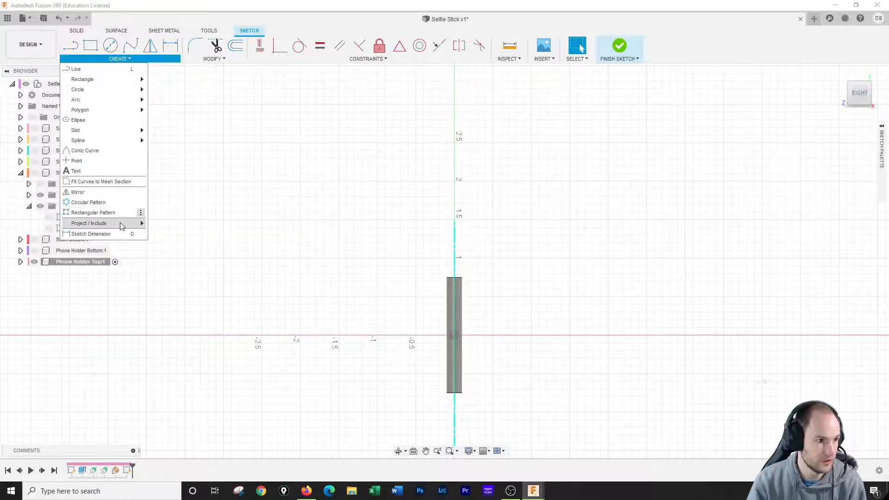
pyautogui.moveTo(116, 223)
pyautogui.click(160, 223)
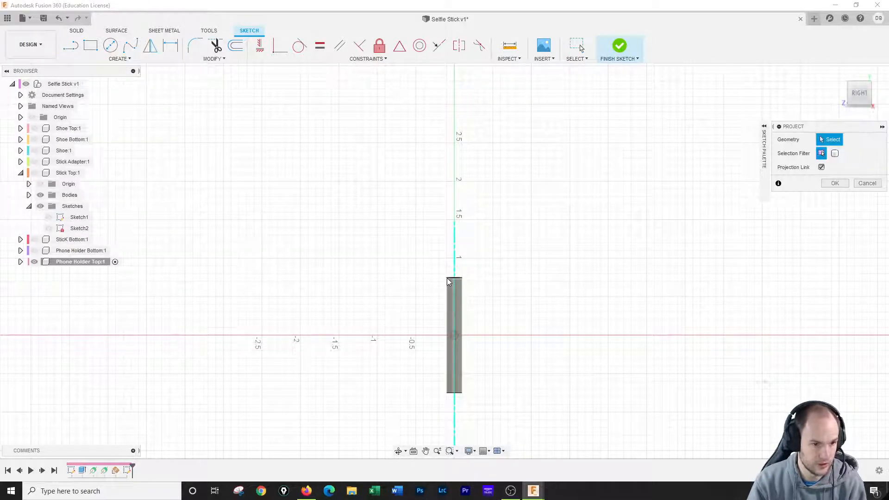
pyautogui.click(448, 279)
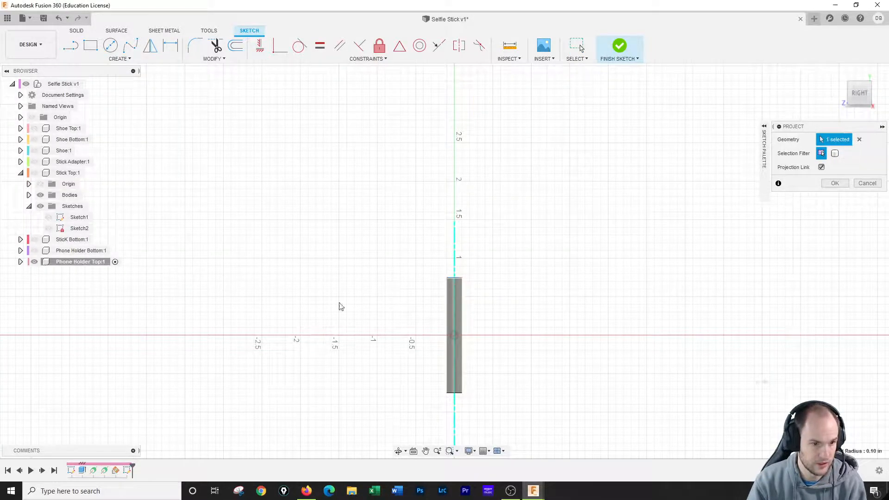
# Sketch a circle in front of the post, level with its top edge, and set its diameter to 0.2 in.
pyautogui.click(111, 46)
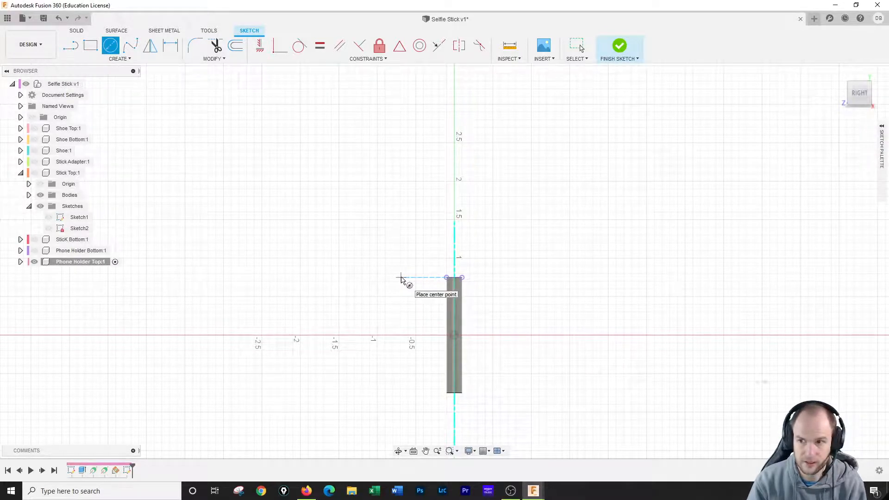
pyautogui.click(402, 278)
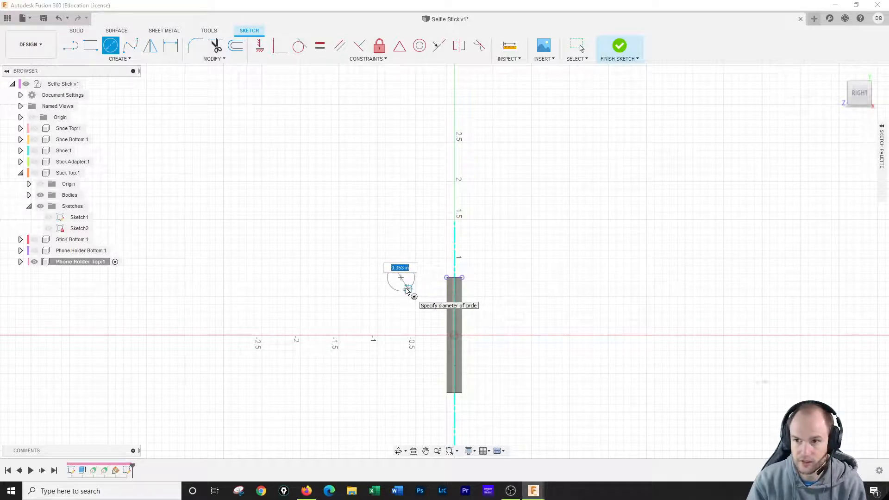
pyautogui.click(408, 291)
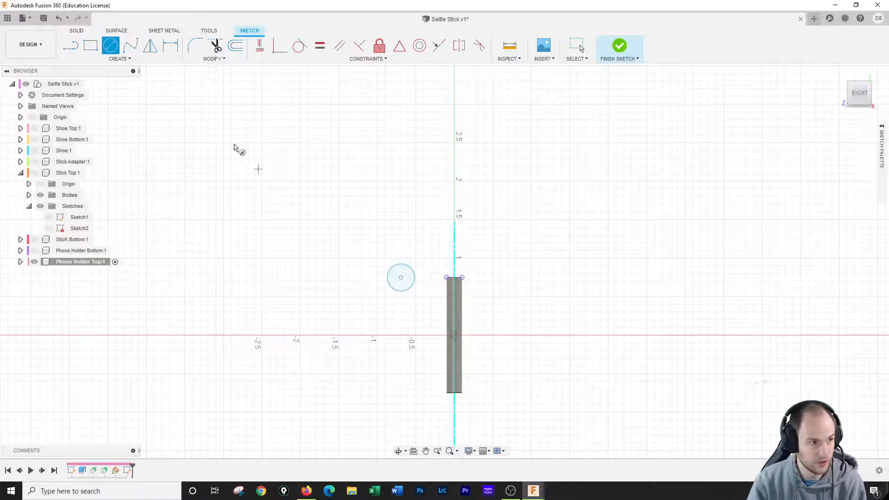
pyautogui.click(170, 44)
pyautogui.click(392, 269)
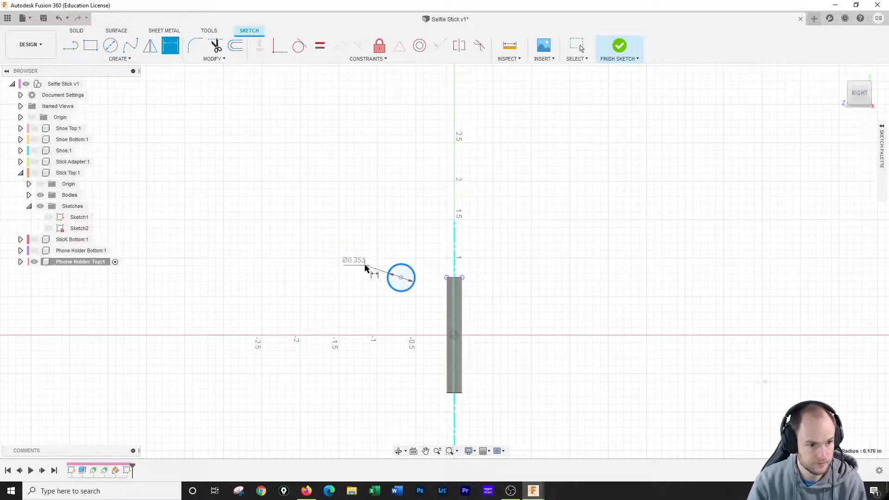
pyautogui.click(365, 266)
pyautogui.write('.2')
pyautogui.press('Return')
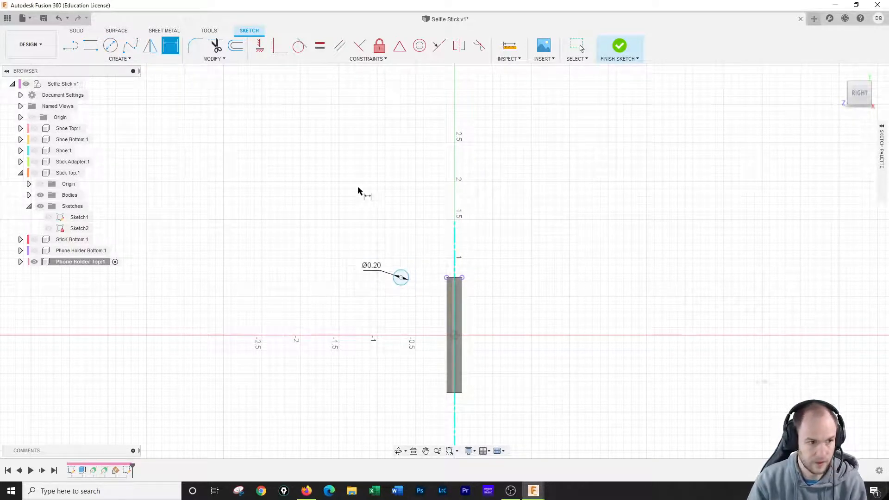
# Dimension the circle's center 0.5 in horizontally from the nearer endpoint of the projected post edge and finish the sketch.
pyautogui.click(402, 278)
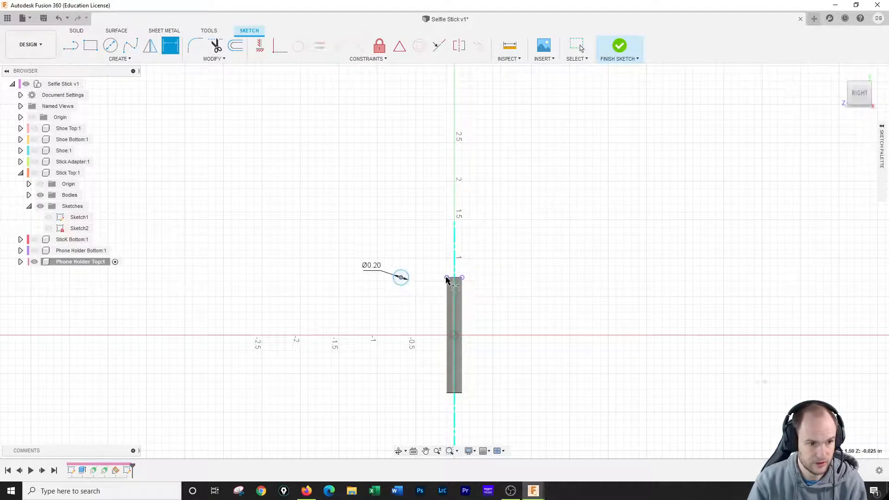
pyautogui.click(447, 278)
pyautogui.click(430, 231)
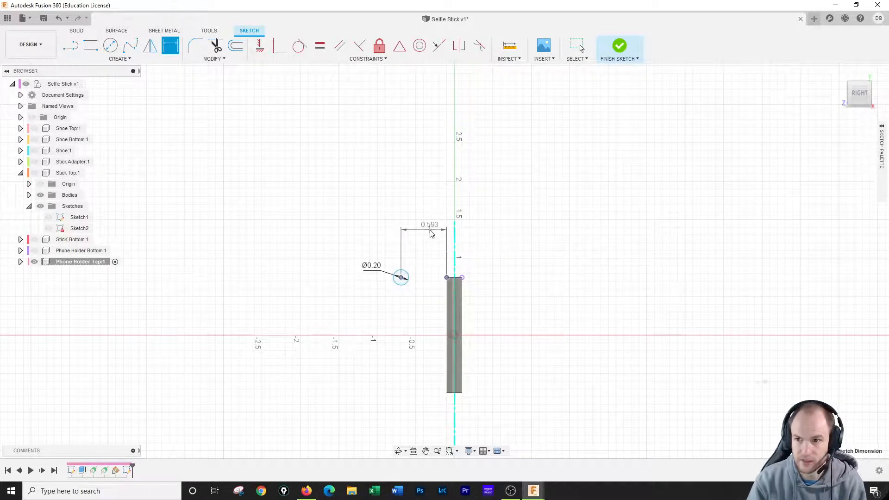
pyautogui.write('.5')
pyautogui.press('Return')
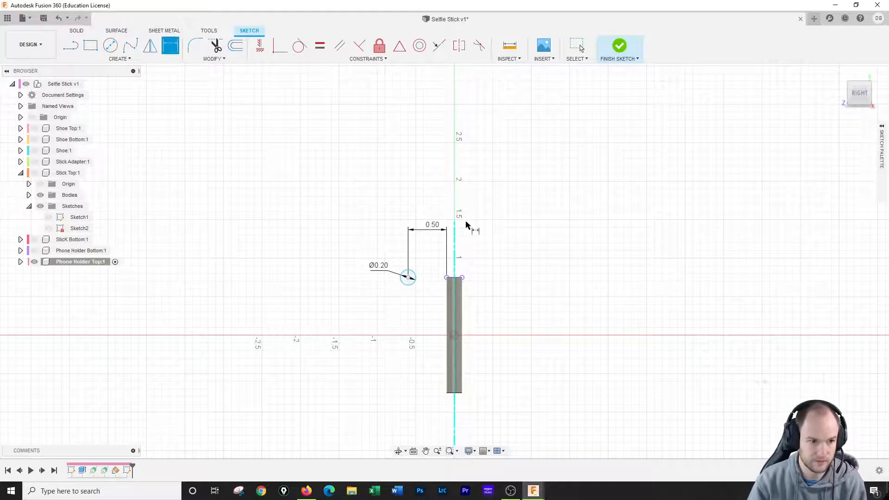
pyautogui.click(621, 46)
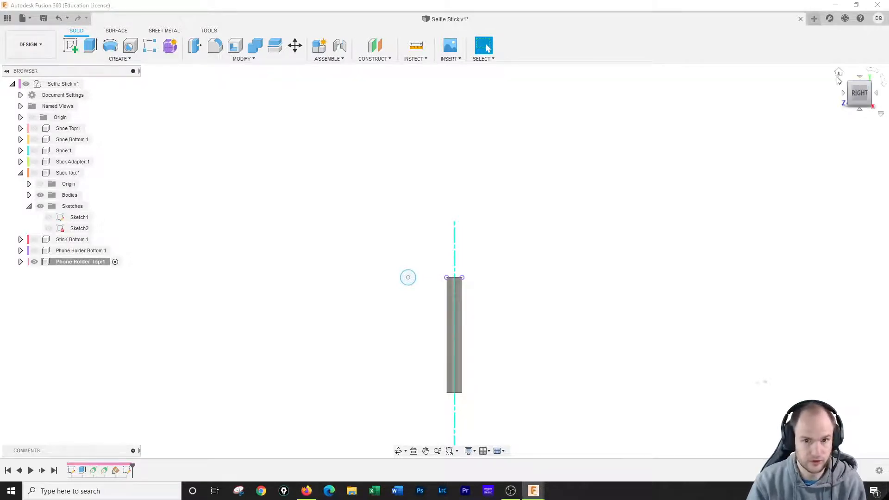
# Extrude the circle -1.375 in toward the other post as a new body.
pyautogui.click(839, 73)
pyautogui.click(90, 45)
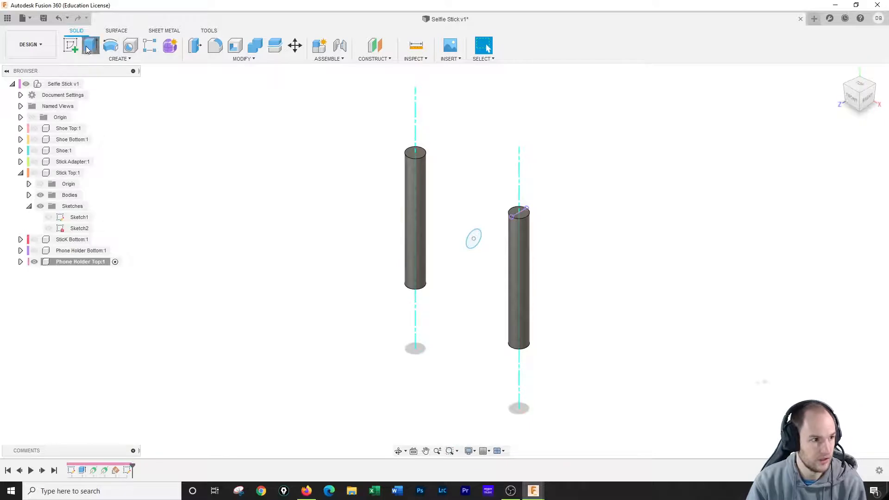
pyautogui.click(473, 238)
pyautogui.moveTo(476, 240); pyautogui.dragTo(416, 213)
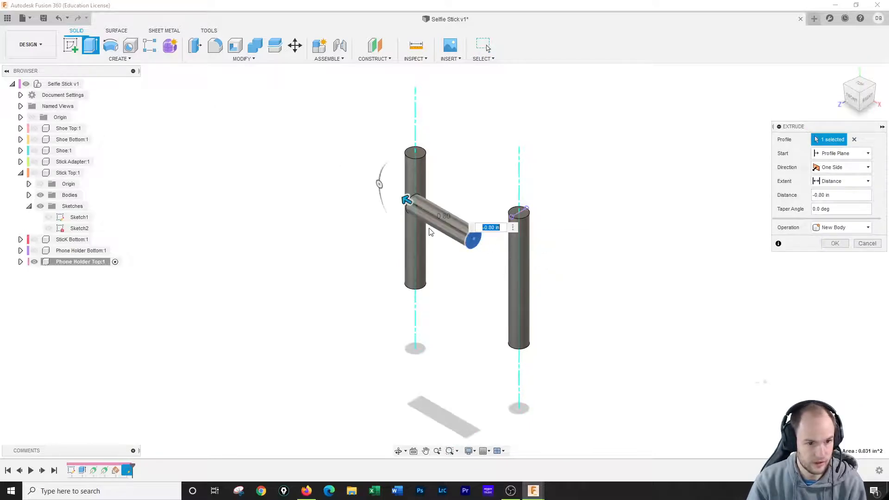
pyautogui.write('-')
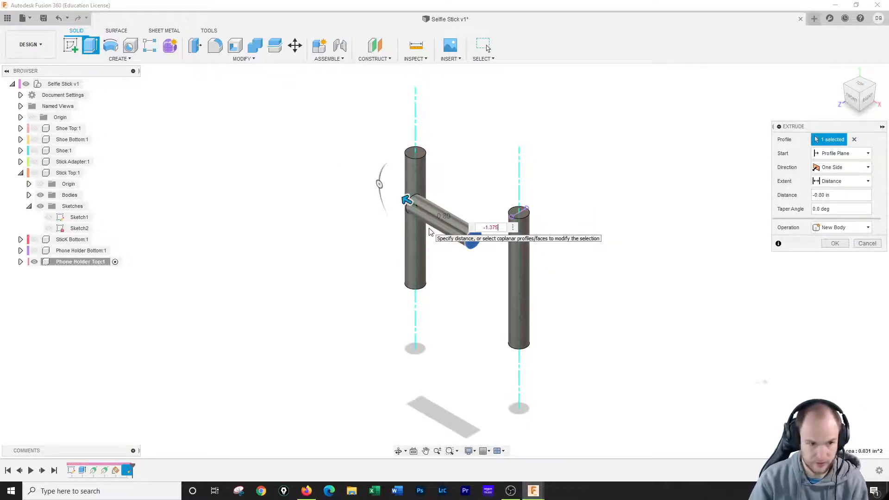
pyautogui.write('1.375')
pyautogui.press('Return')
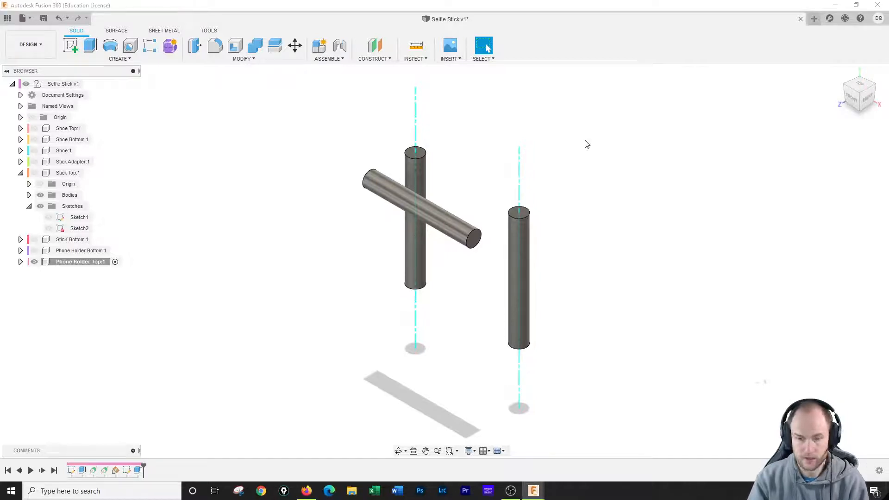
# Create a construction plane at 0 degrees through the axis of the post farther from the phone holder bottom.
pyautogui.click(376, 61)
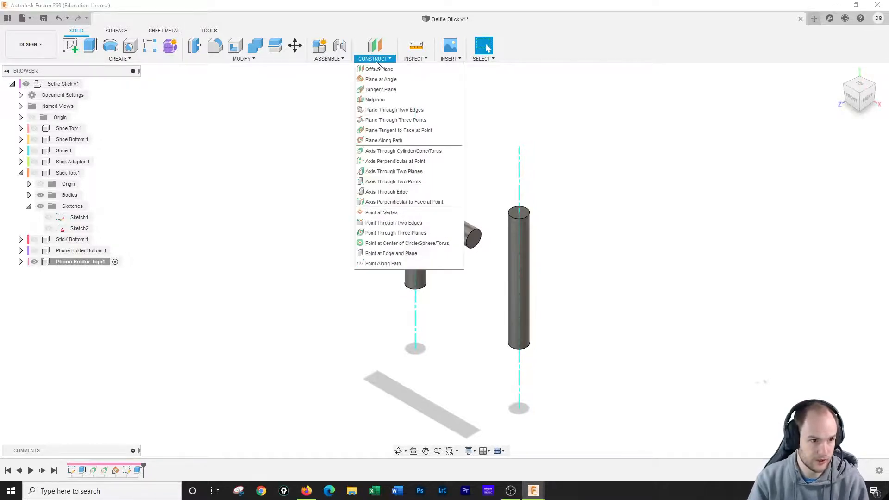
pyautogui.click(381, 79)
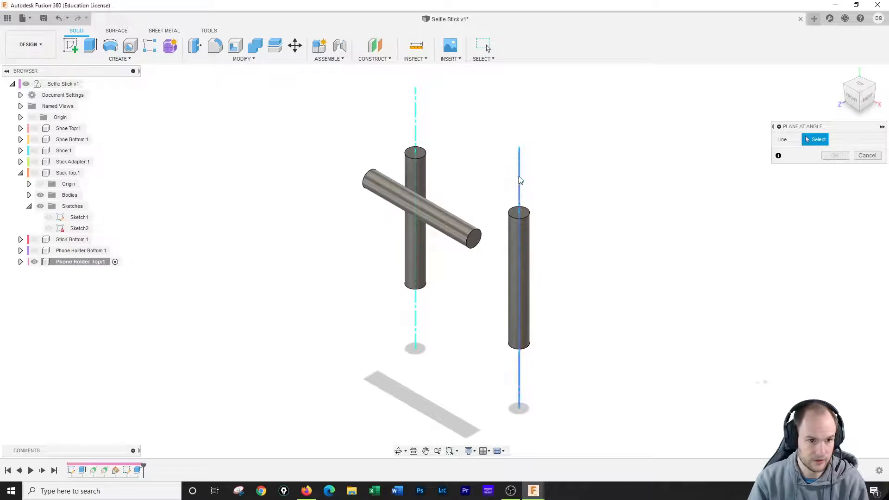
pyautogui.click(519, 180)
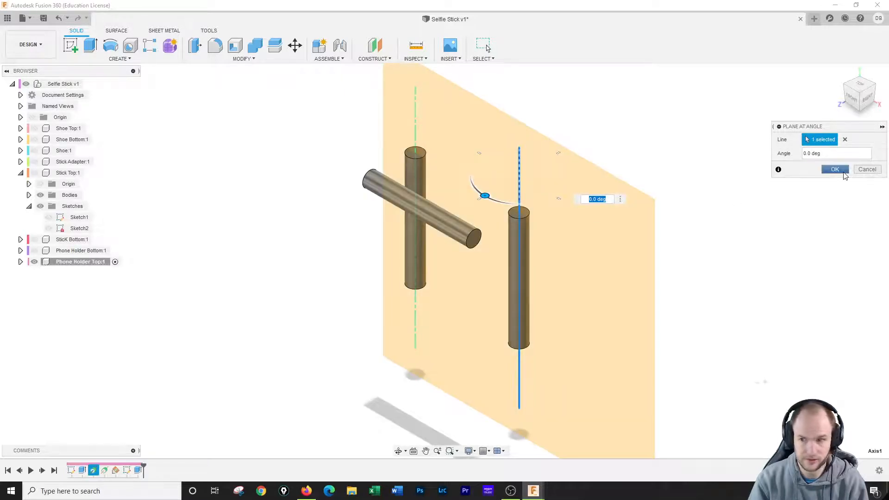
pyautogui.click(835, 170)
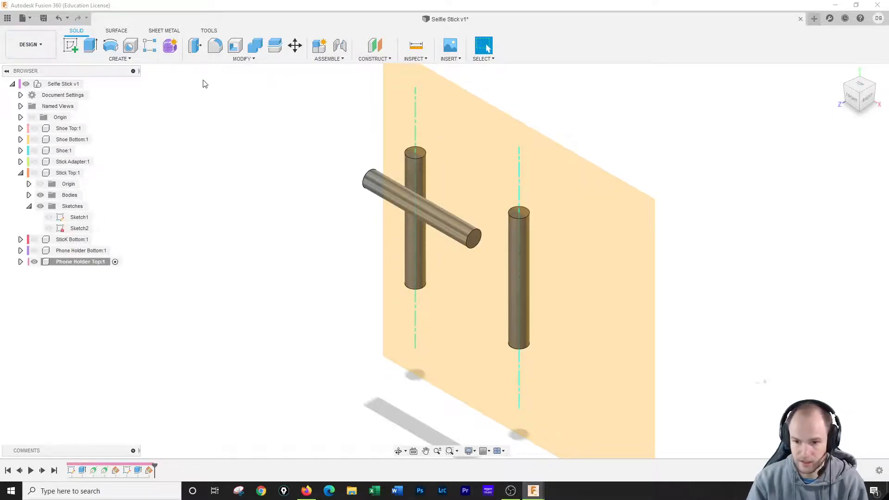
# Create construction points at the centers of the top circular edges of both vertical posts.
pyautogui.click(369, 60)
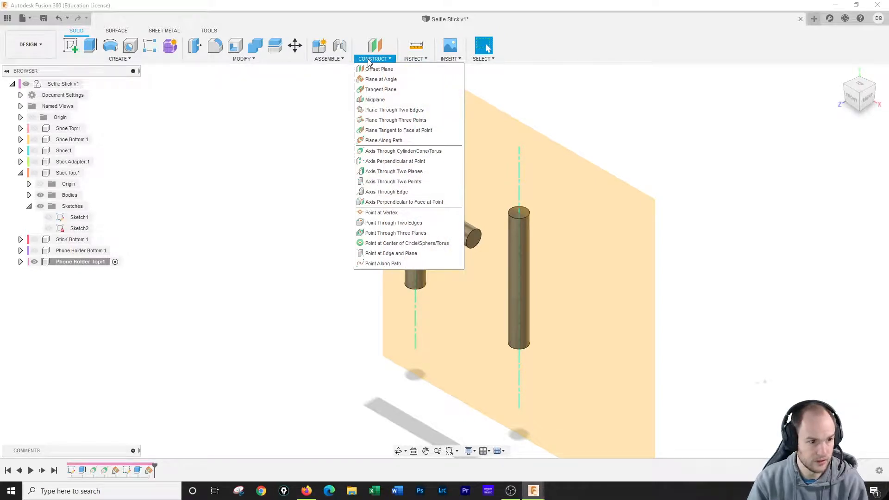
pyautogui.click(378, 244)
pyautogui.click(526, 223)
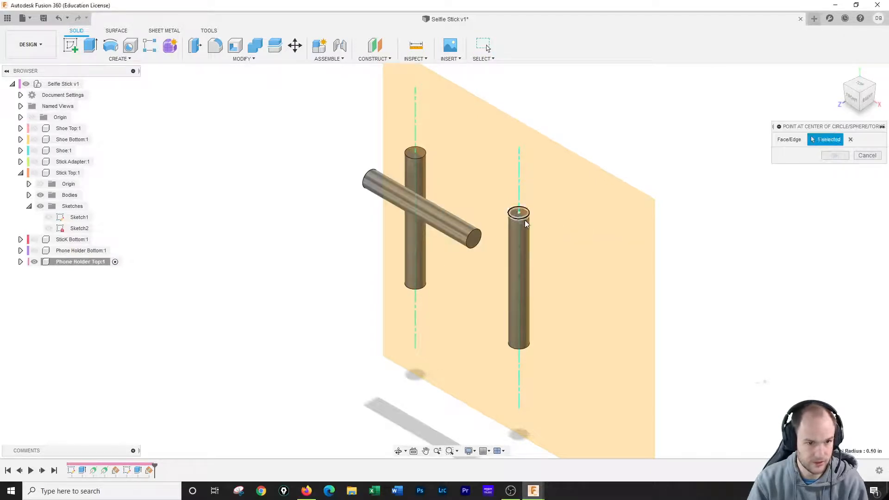
pyautogui.click(836, 155)
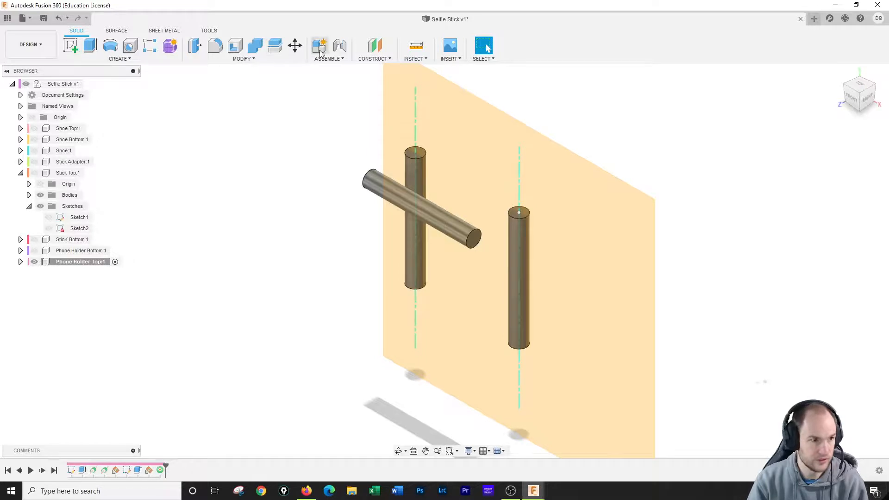
pyautogui.click(361, 56)
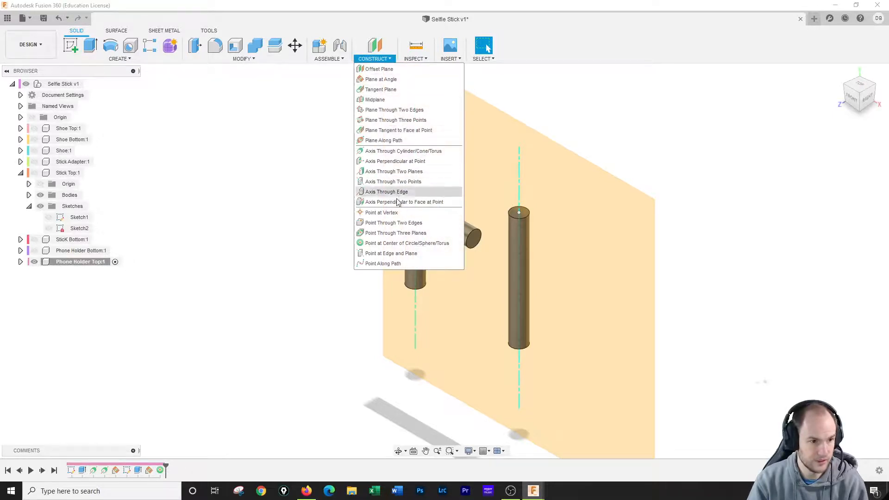
pyautogui.click(390, 244)
pyautogui.click(422, 161)
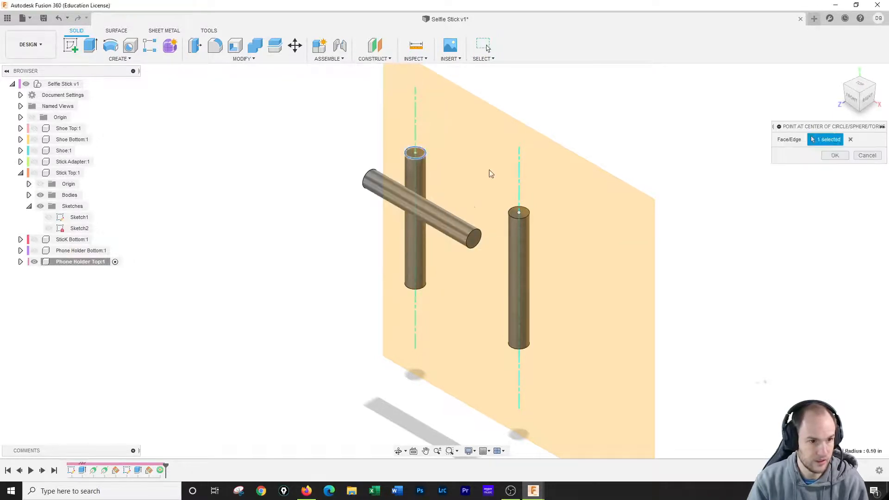
pyautogui.click(835, 155)
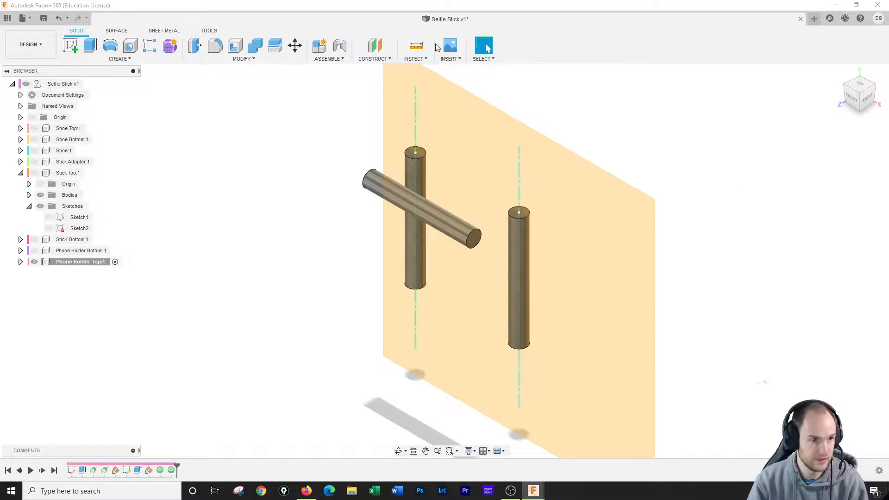
# Start a sketch on the construction plane through the post axes and project the center points of both post tops into it.
pyautogui.click(70, 45)
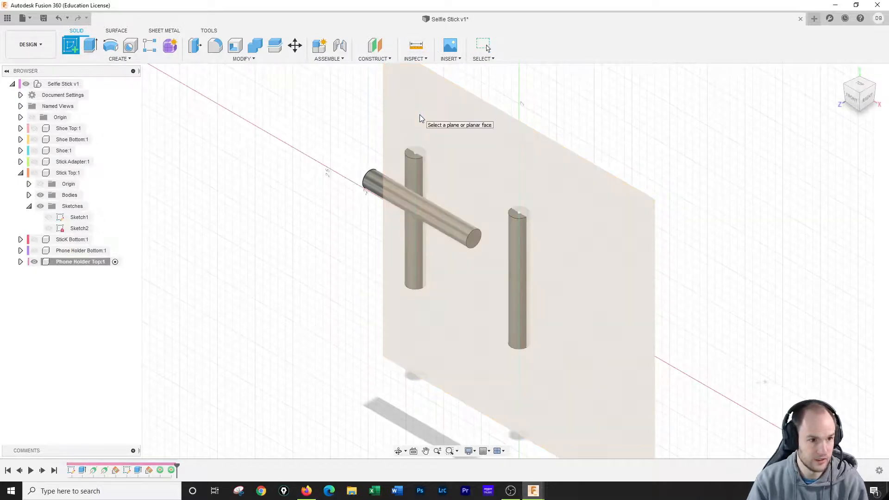
pyautogui.click(422, 119)
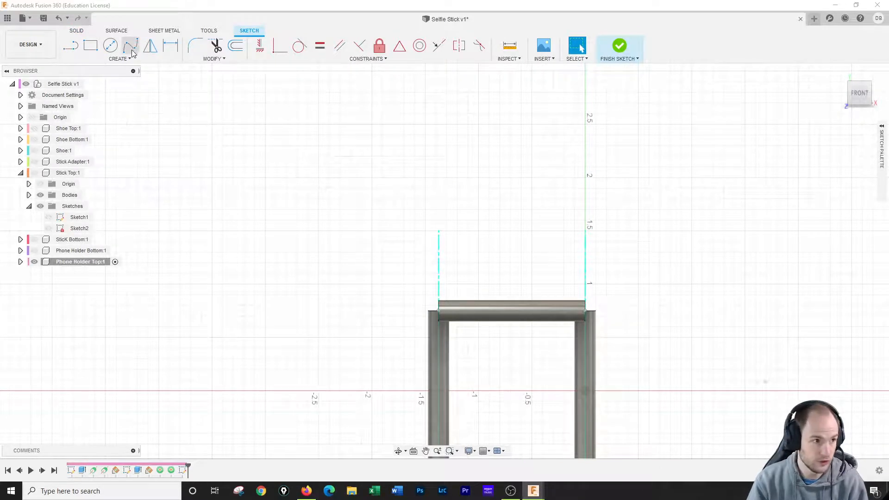
pyautogui.click(110, 45)
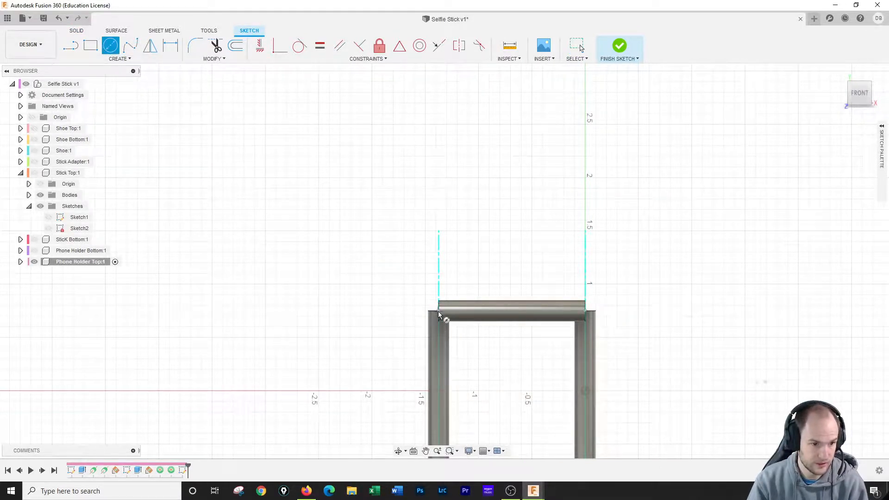
pyautogui.scroll(5, 439, 314)
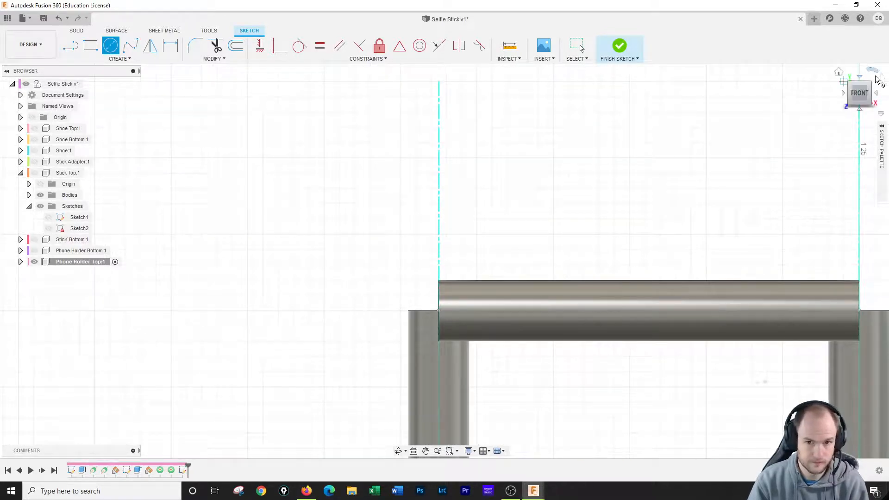
pyautogui.moveTo(868, 88); pyautogui.dragTo(839, 254)
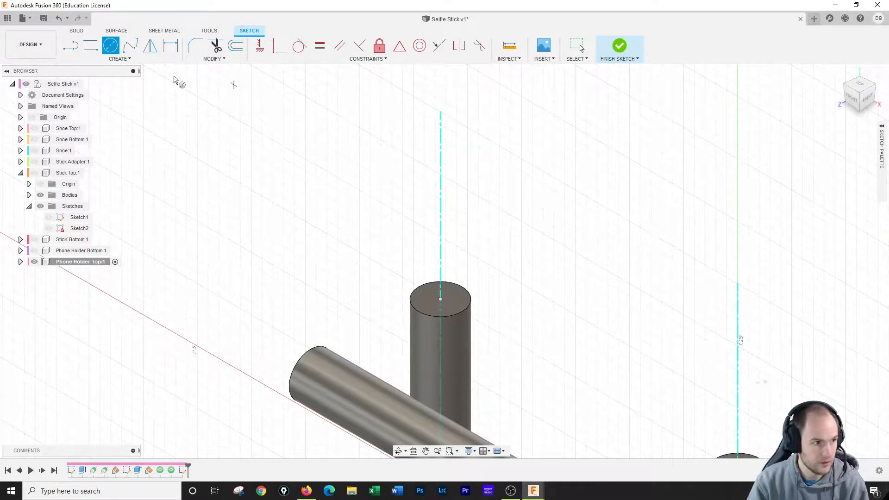
pyautogui.click(143, 59)
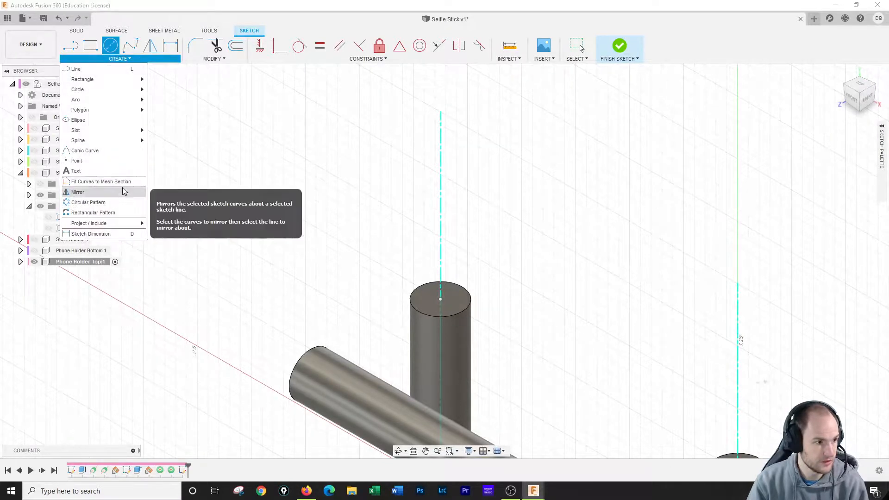
pyautogui.moveTo(116, 225)
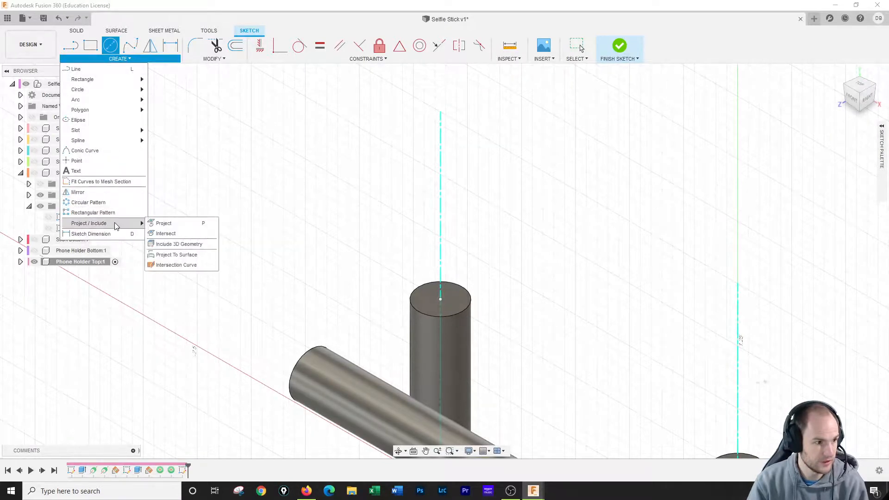
pyautogui.click(165, 229)
pyautogui.click(440, 299)
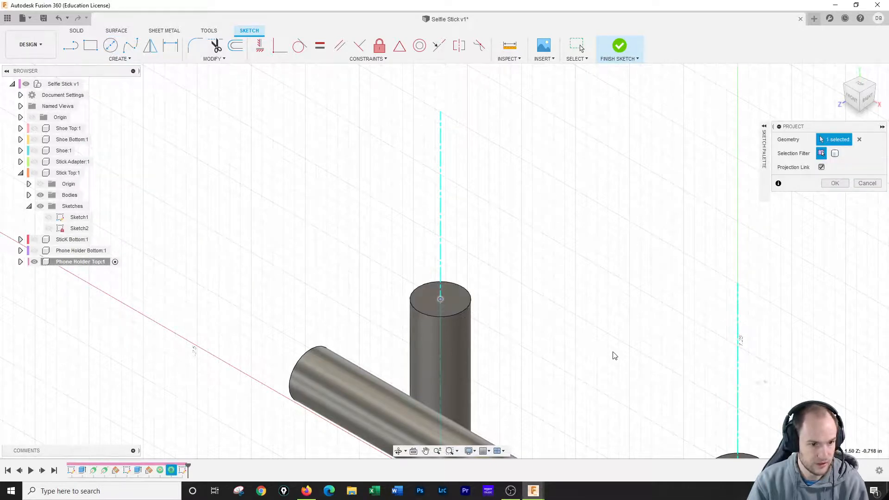
pyautogui.moveTo(615, 355); pyautogui.dragTo(534, 230, button='middle')
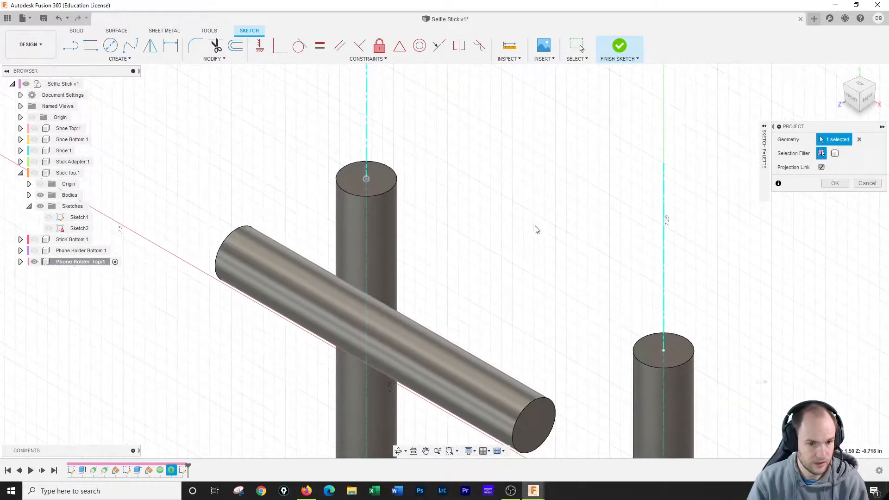
pyautogui.click(664, 351)
pyautogui.click(835, 183)
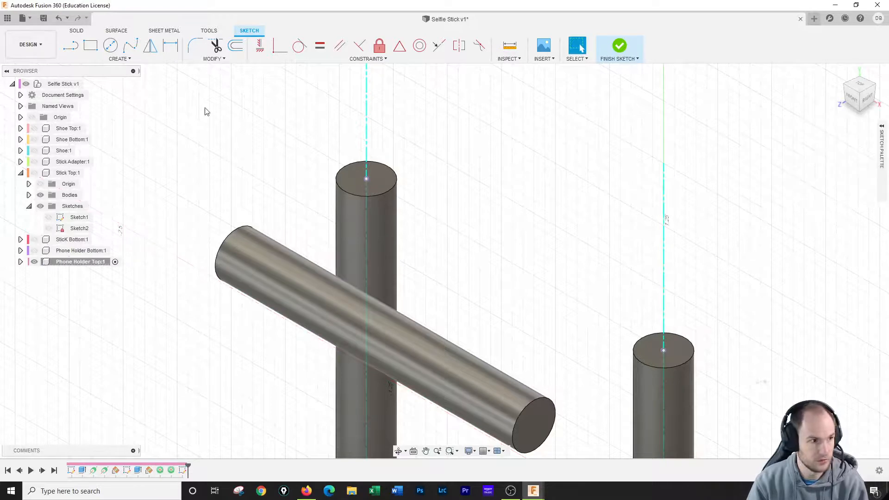
# Draw a 0.2 in diameter circle centered on each projected post-top point and finish the sketch.
pyautogui.click(111, 45)
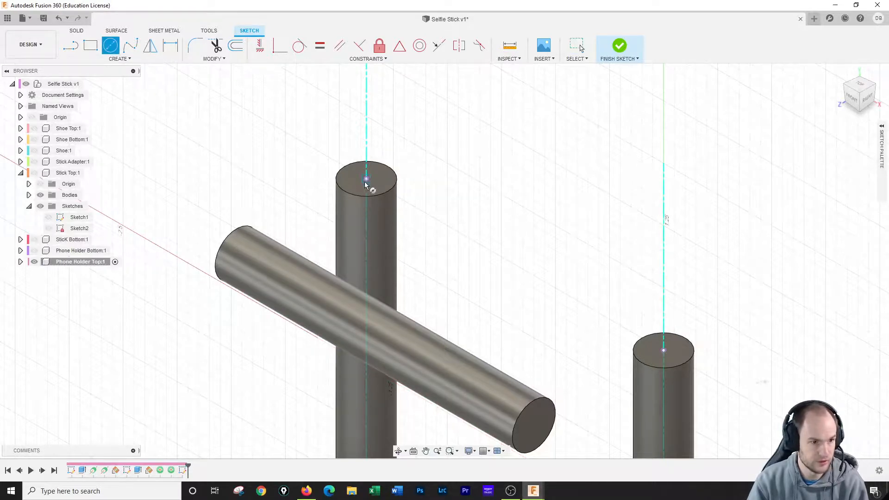
pyautogui.click(365, 182)
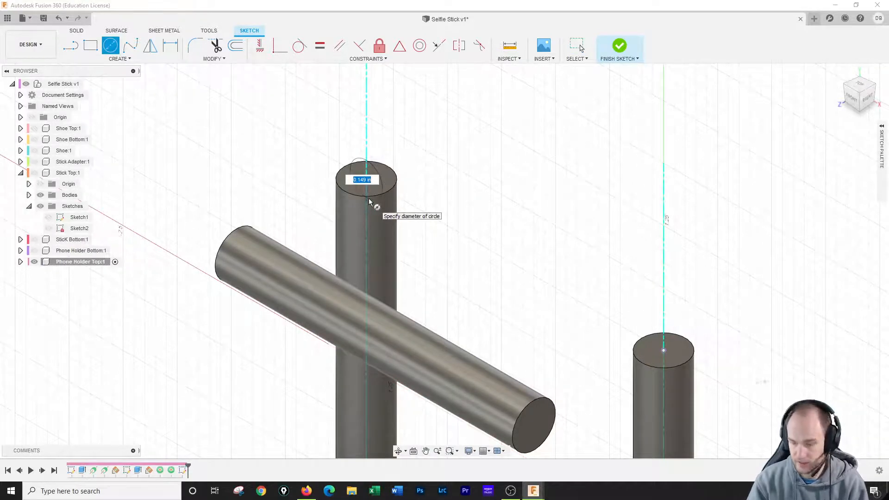
pyautogui.click(370, 202)
pyautogui.press('Escape')
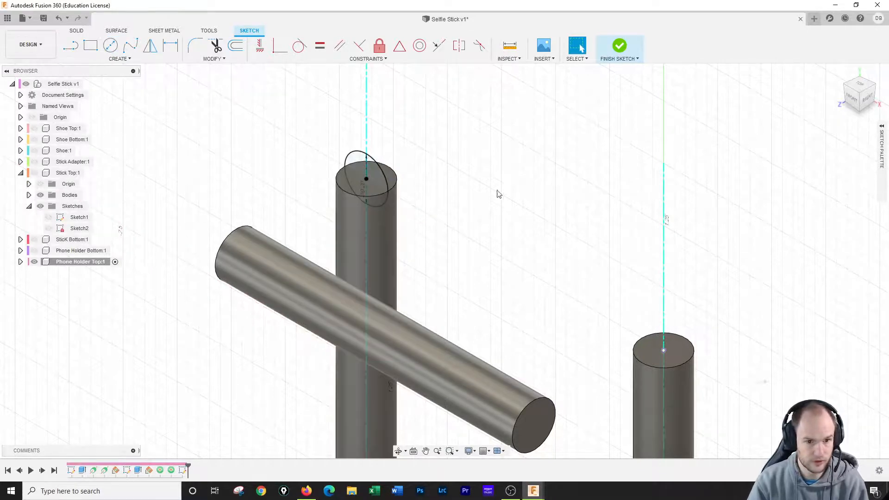
pyautogui.click(110, 45)
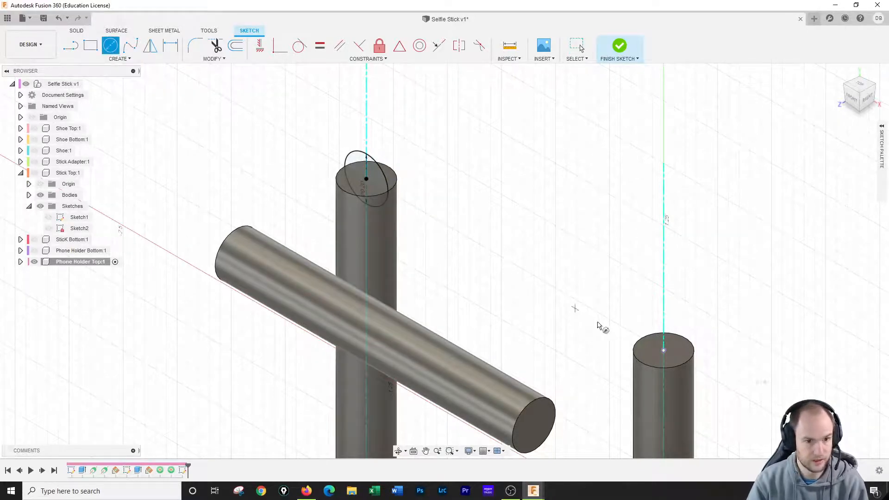
pyautogui.click(664, 352)
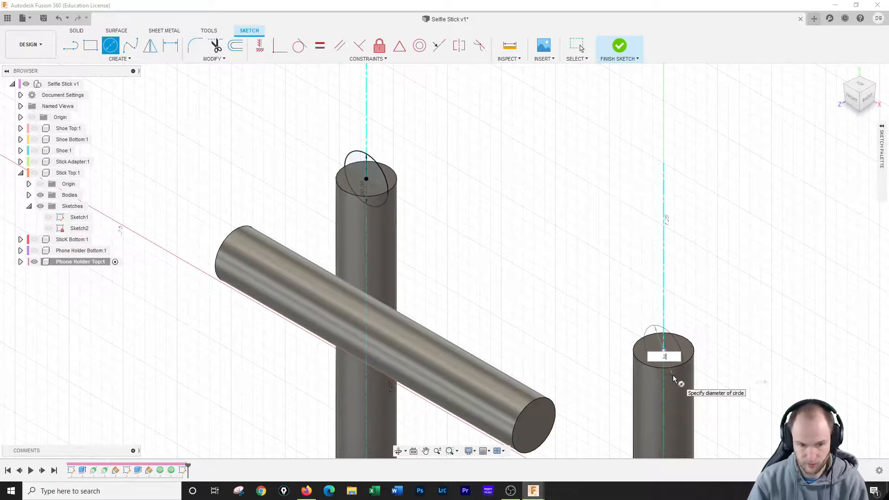
pyautogui.write('.2')
pyautogui.press('Return')
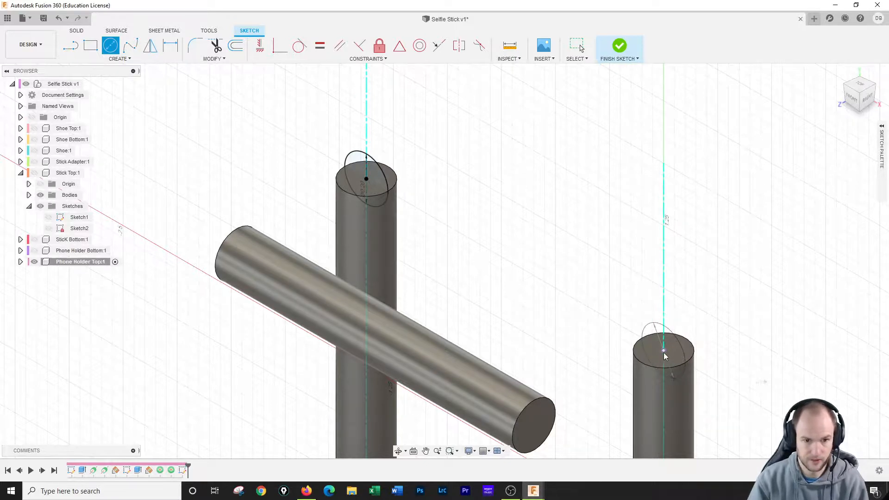
pyautogui.press('Escape')
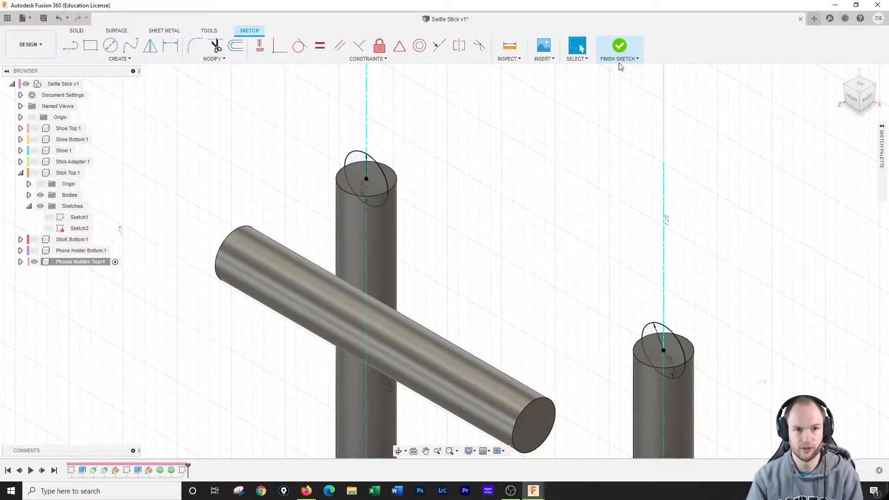
pyautogui.click(619, 46)
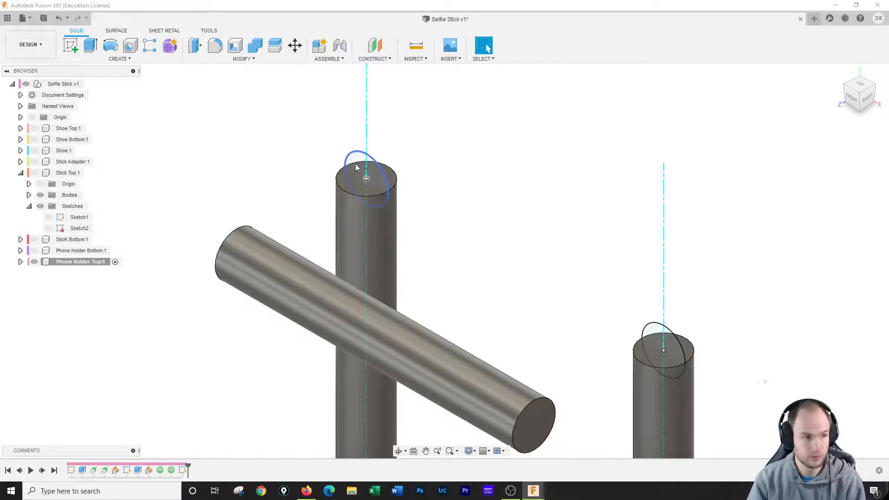
# Extrude both circles 0.6 in toward the horizontal bar, joining them to the existing bodies.
pyautogui.click(90, 45)
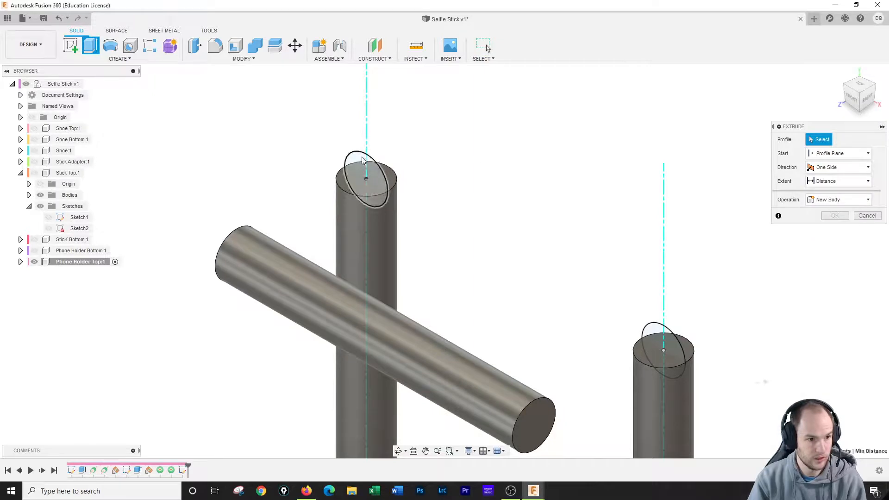
pyautogui.click(365, 180)
pyautogui.click(672, 348)
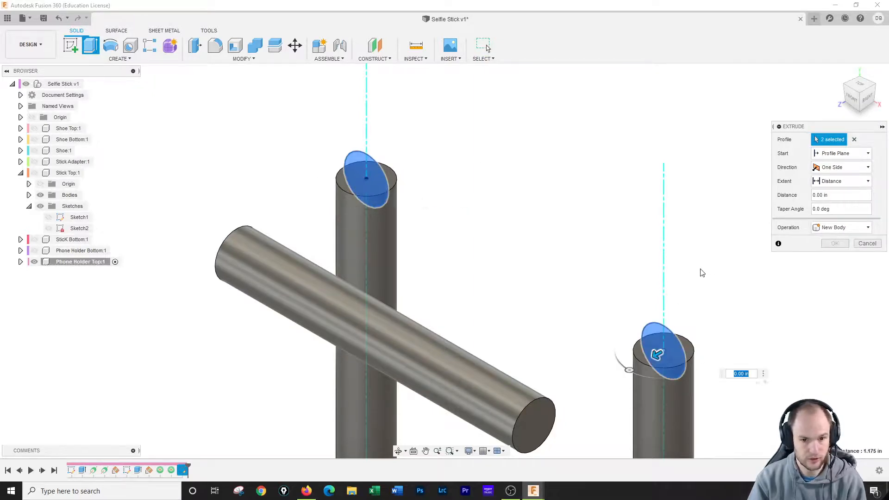
pyautogui.write('.6')
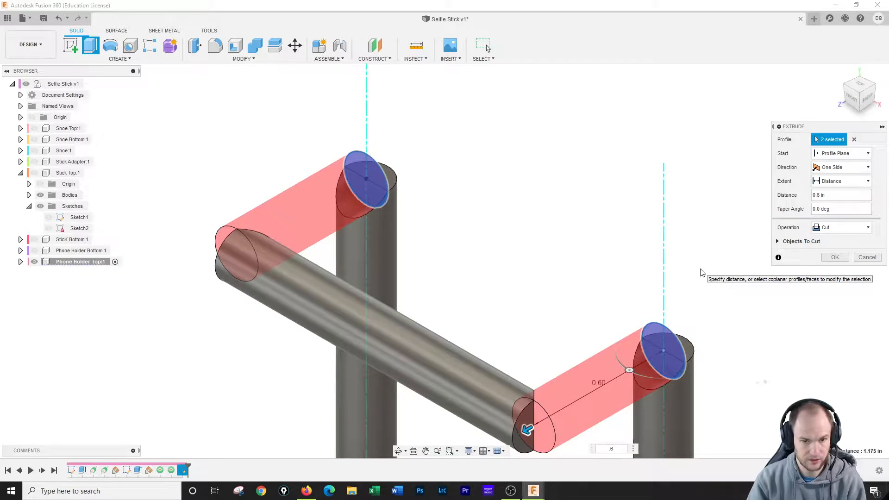
pyautogui.click(836, 228)
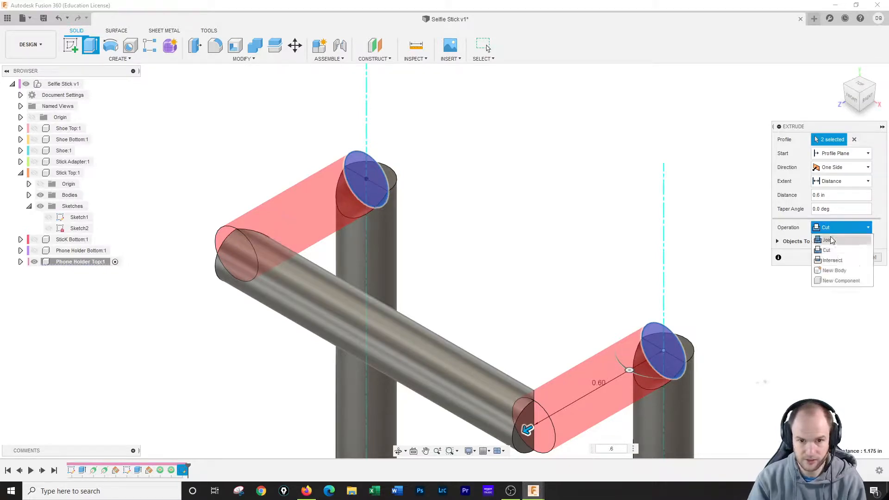
pyautogui.click(831, 240)
pyautogui.click(831, 248)
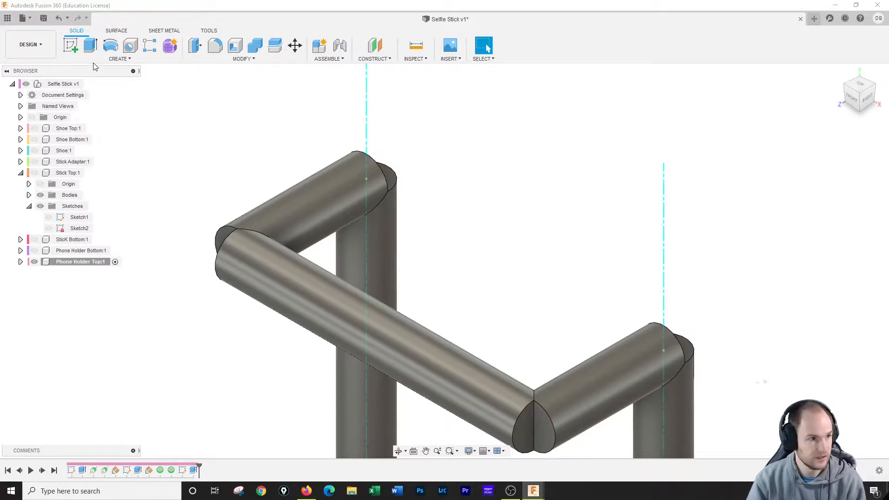
# Loft between one post's exposed top face and the adjoining arm's end face with the Join operation to fill that corner.
pyautogui.click(141, 59)
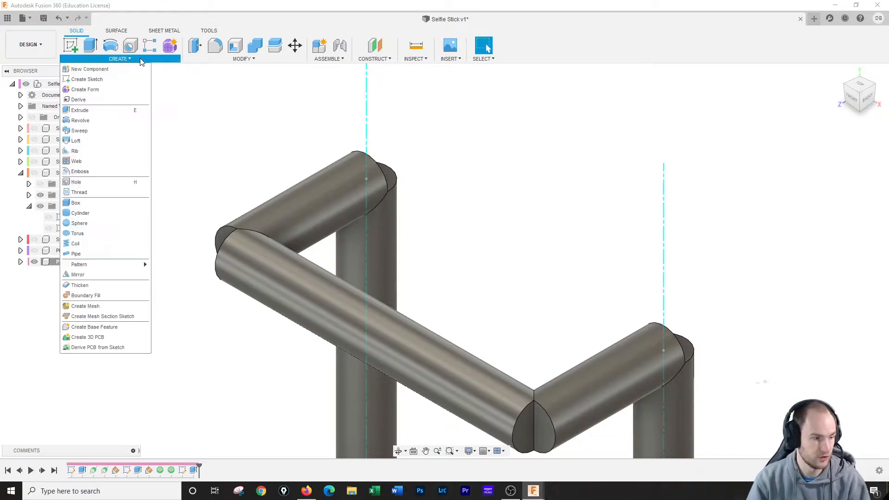
pyautogui.click(81, 140)
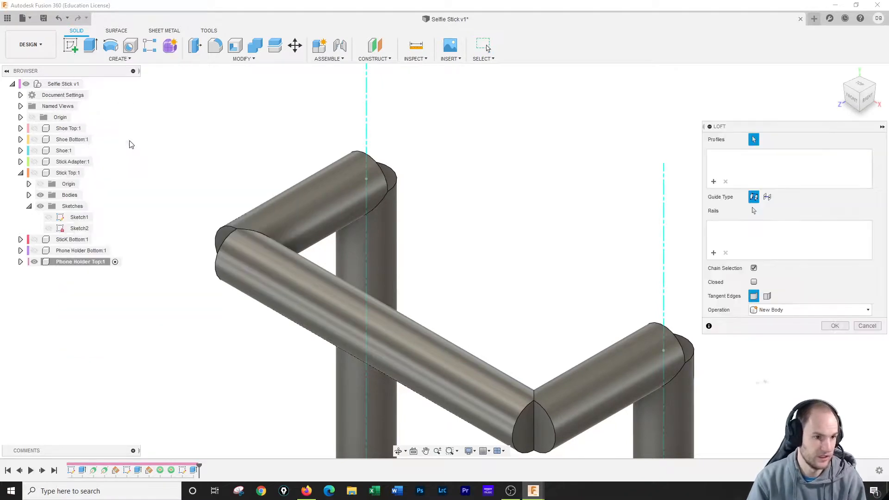
pyautogui.click(877, 88)
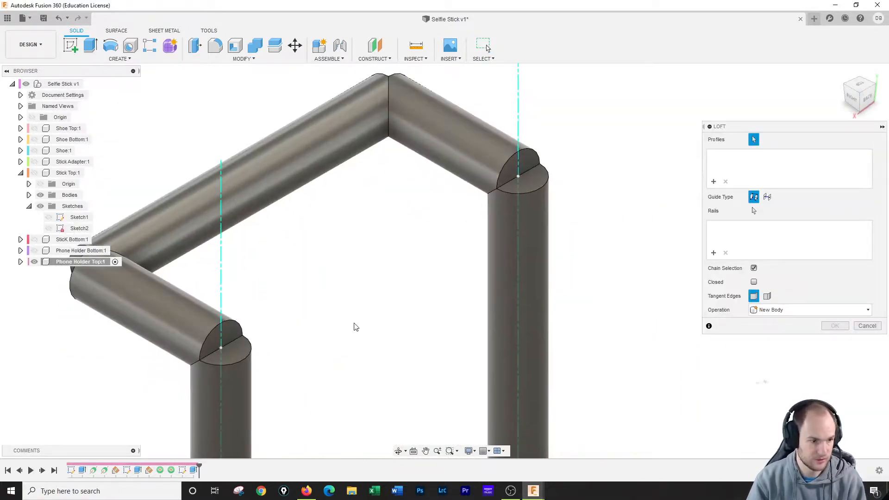
pyautogui.click(230, 332)
pyautogui.click(520, 160)
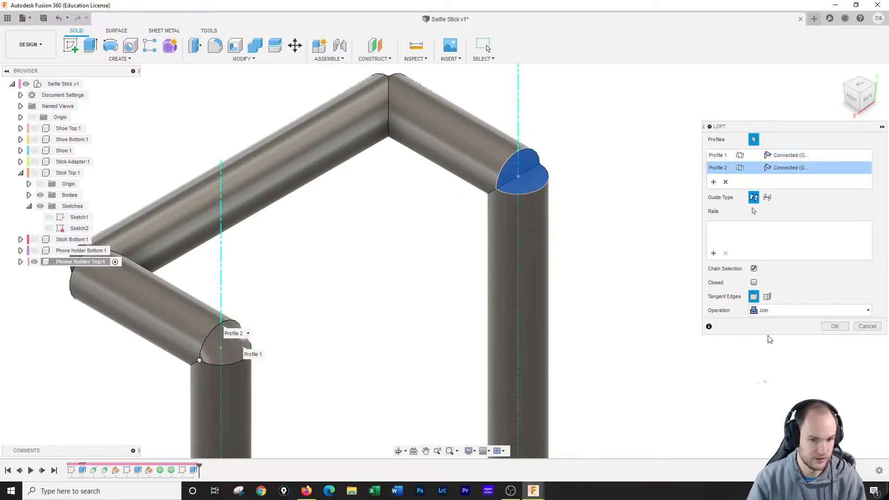
pyautogui.click(835, 325)
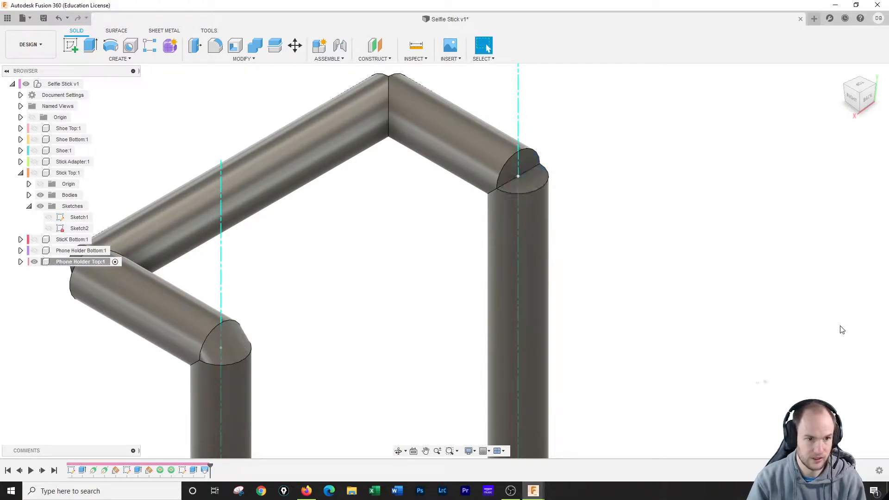
pyautogui.click(132, 56)
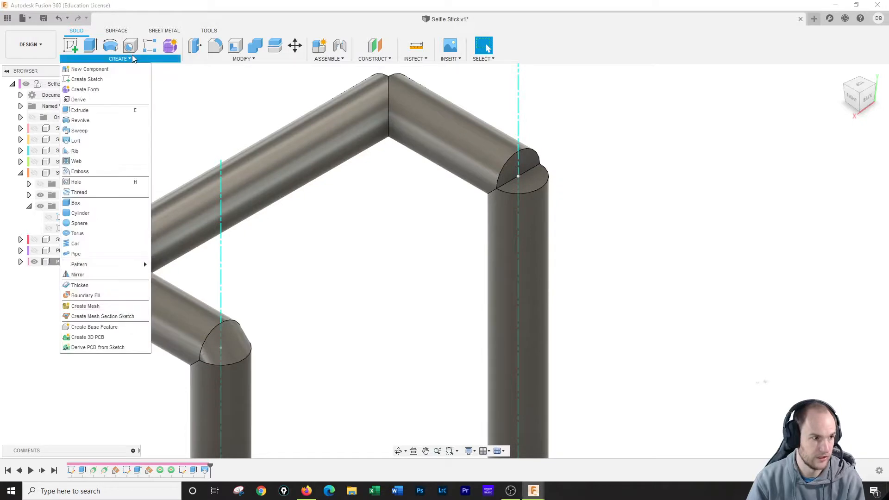
pyautogui.click(73, 142)
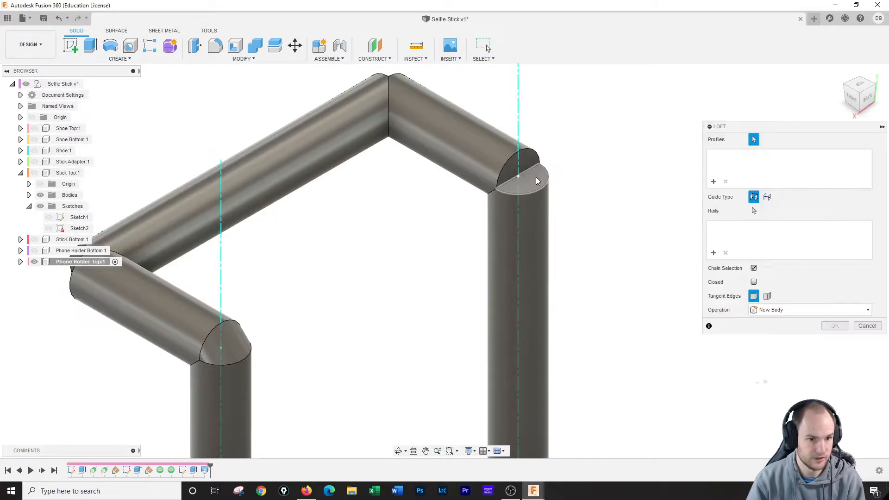
pyautogui.click(521, 181)
pyautogui.click(519, 162)
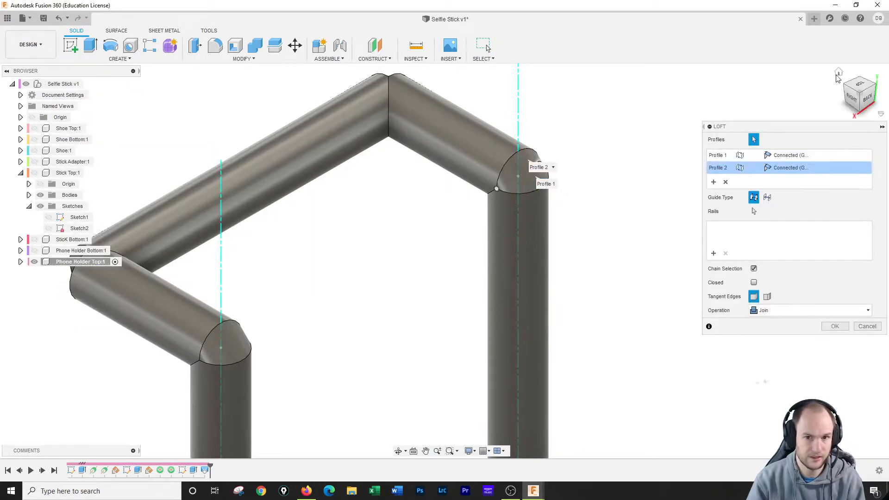
pyautogui.click(862, 78)
pyautogui.click(485, 347)
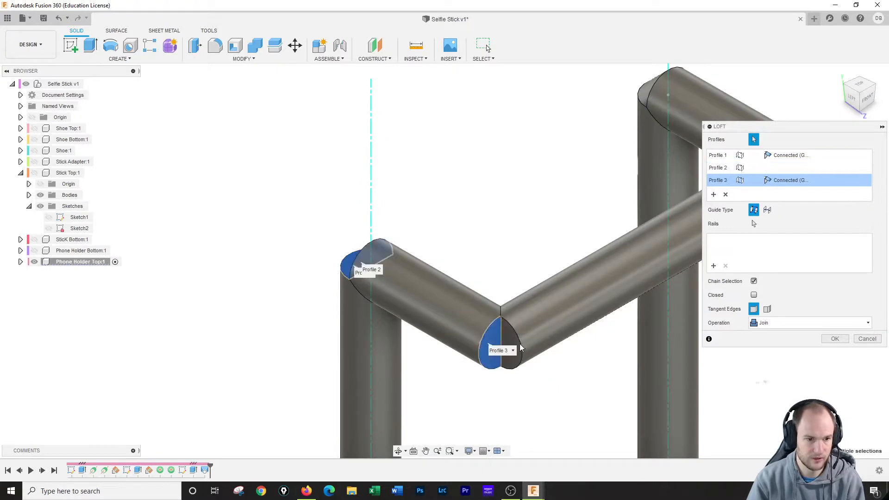
pyautogui.click(513, 347)
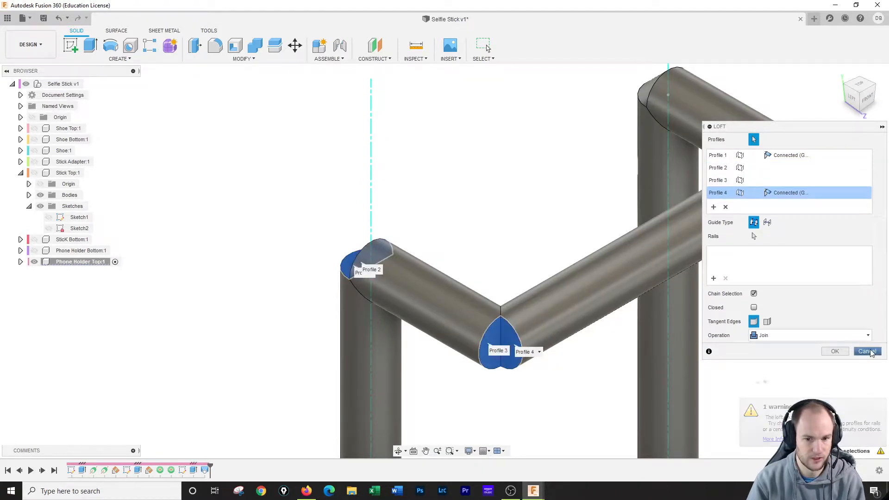
pyautogui.press('Return')
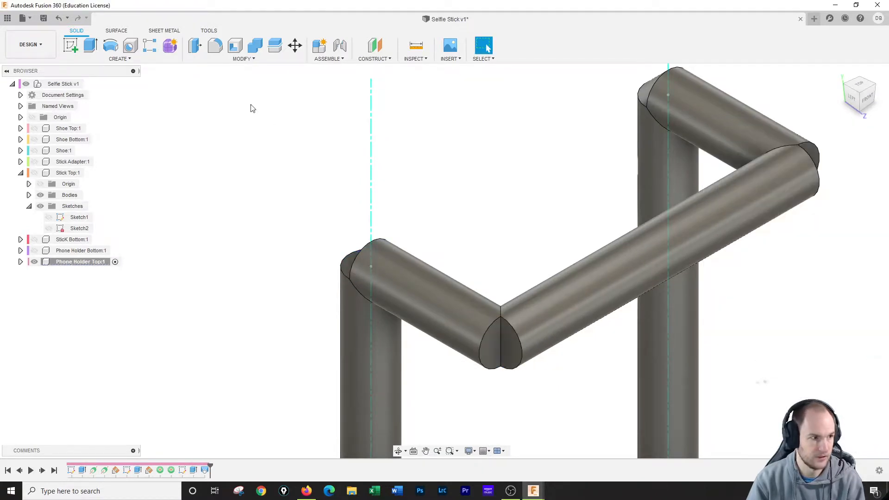
# Loft between the end faces of the horizontal bar and its adjoining arm to fill the corner at the bar's left end.
pyautogui.click(129, 58)
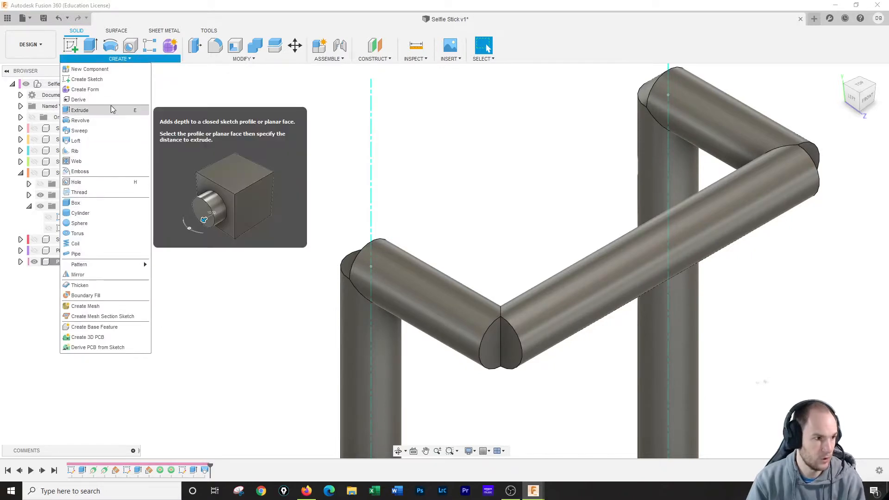
pyautogui.click(95, 139)
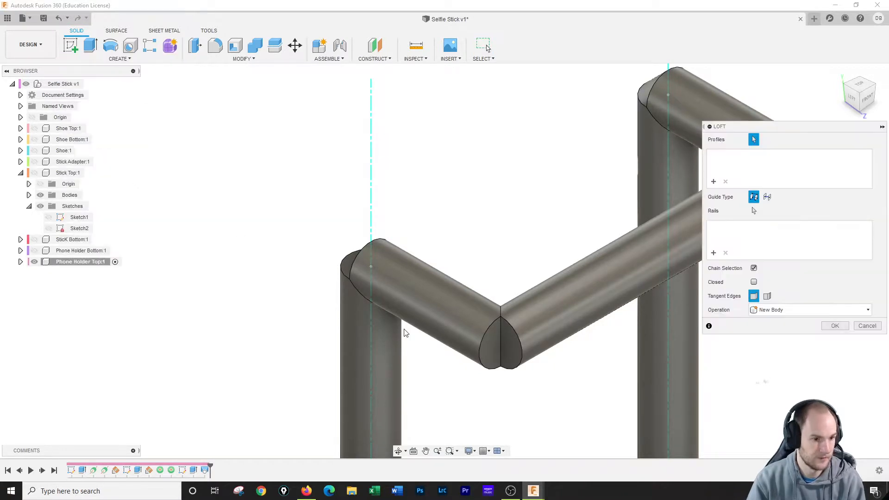
pyautogui.click(486, 351)
pyautogui.click(512, 351)
pyautogui.click(835, 326)
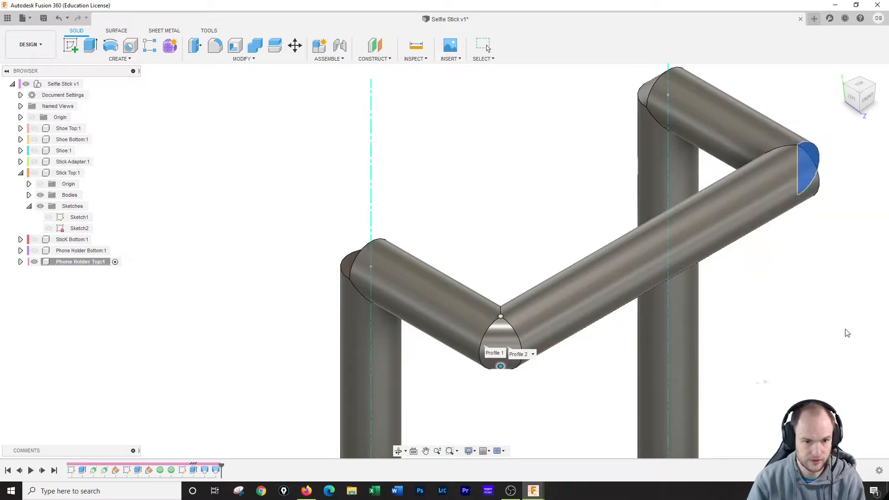
# Loft between the remaining post's exposed top face and the adjoining arm's end face to fill the corner above that post.
pyautogui.click(843, 84)
pyautogui.click(127, 59)
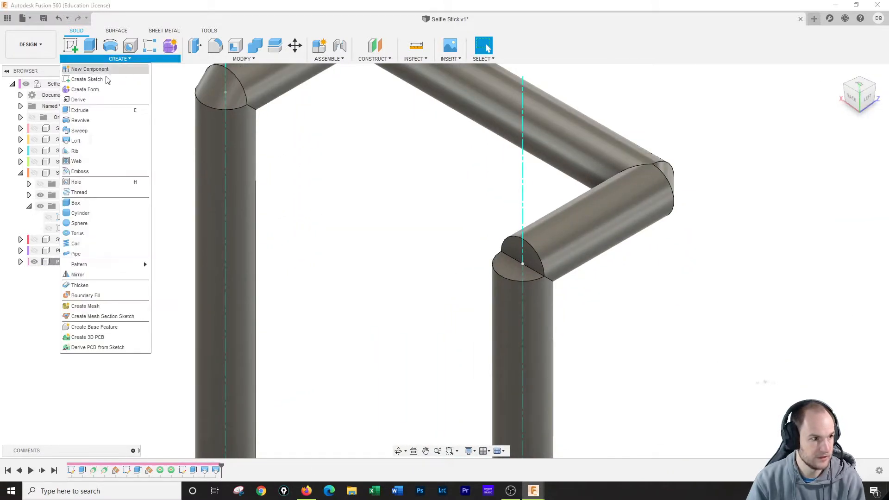
pyautogui.click(79, 141)
pyautogui.click(516, 260)
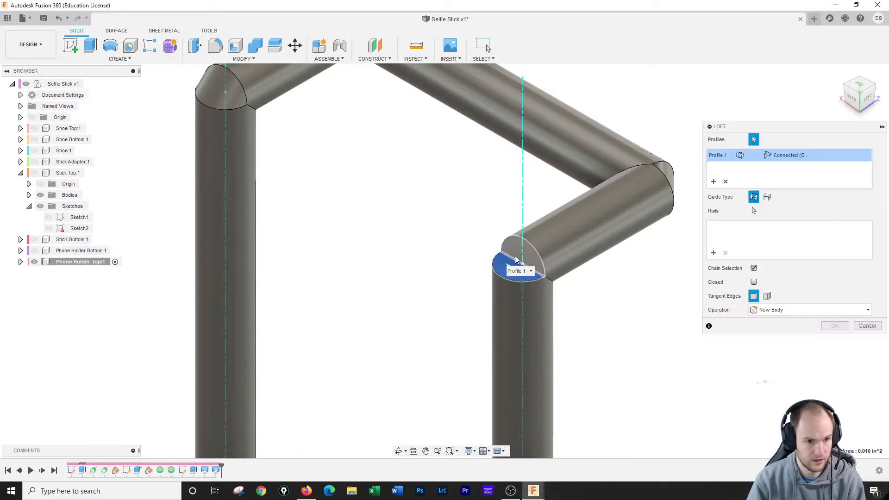
pyautogui.click(517, 260)
pyautogui.click(835, 326)
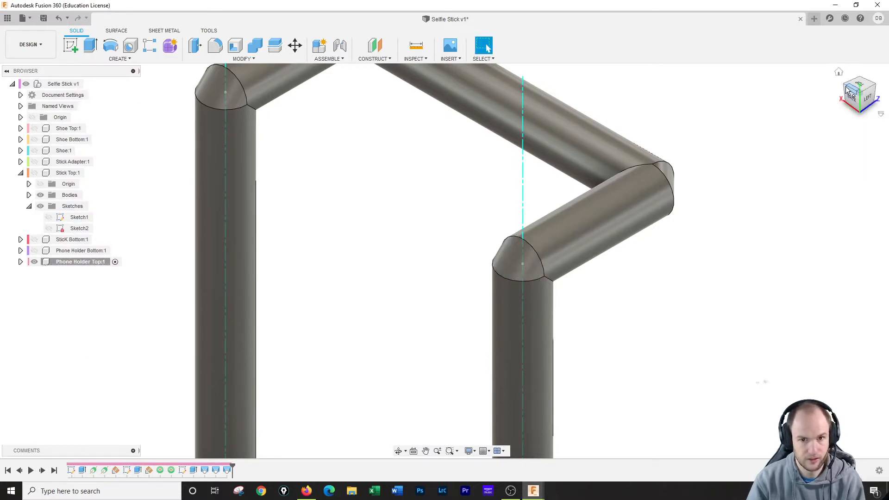
# Loft between the bar's right end face and the adjoining arm's end face to fill the last open corner.
pyautogui.click(845, 84)
pyautogui.click(845, 84)
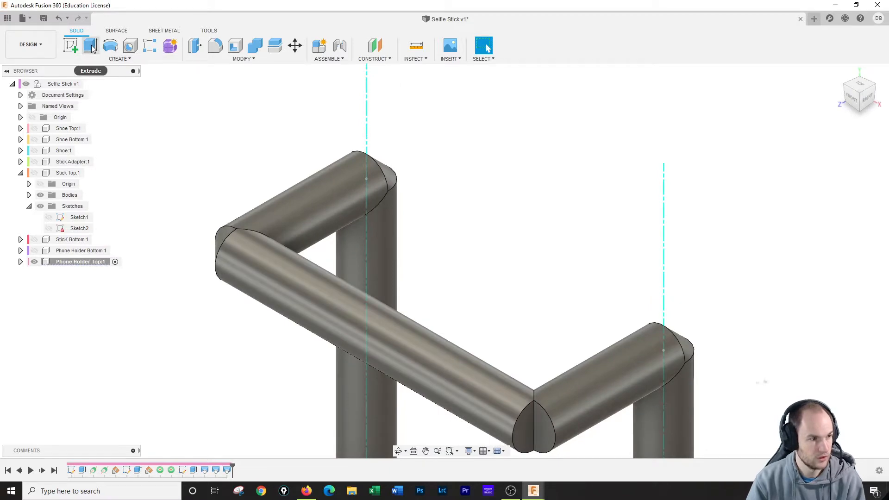
pyautogui.click(116, 58)
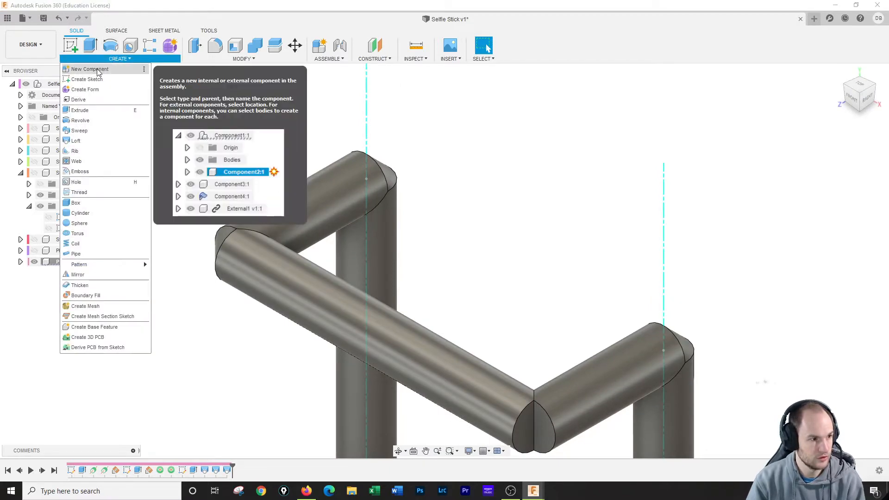
pyautogui.click(76, 140)
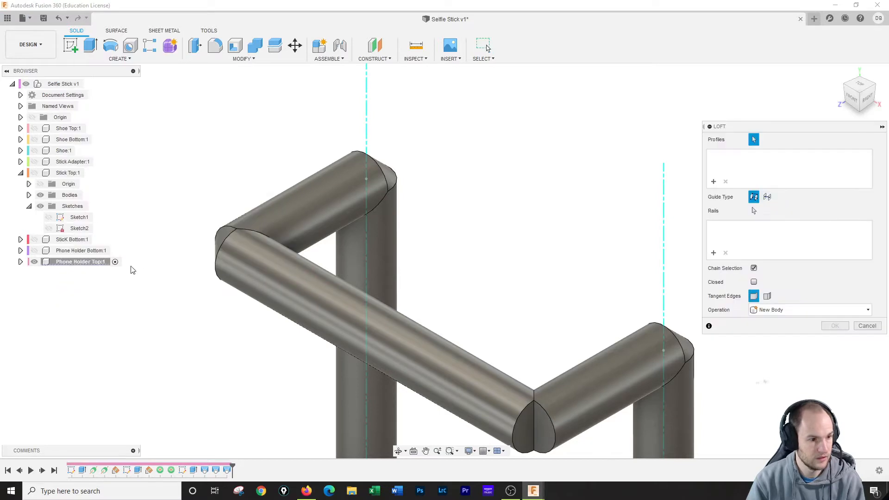
pyautogui.moveTo(159, 305); pyautogui.dragTo(148, 185, button='middle')
pyautogui.click(532, 319)
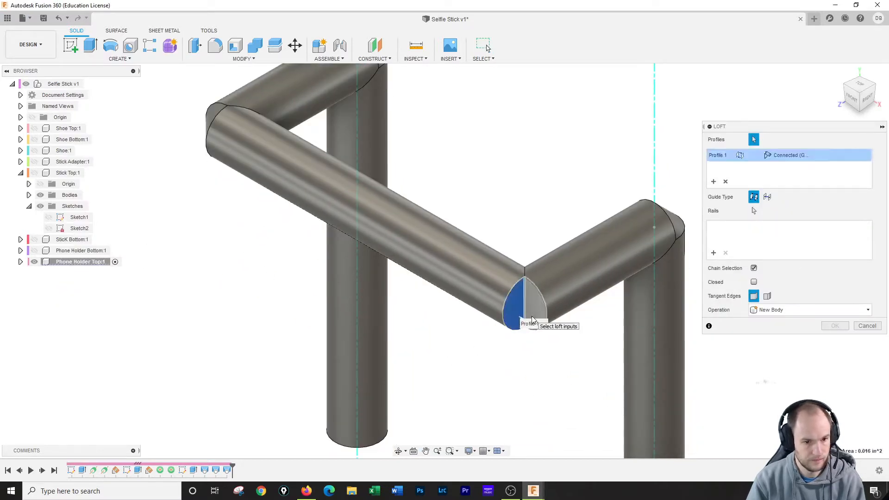
pyautogui.click(531, 319)
pyautogui.click(829, 327)
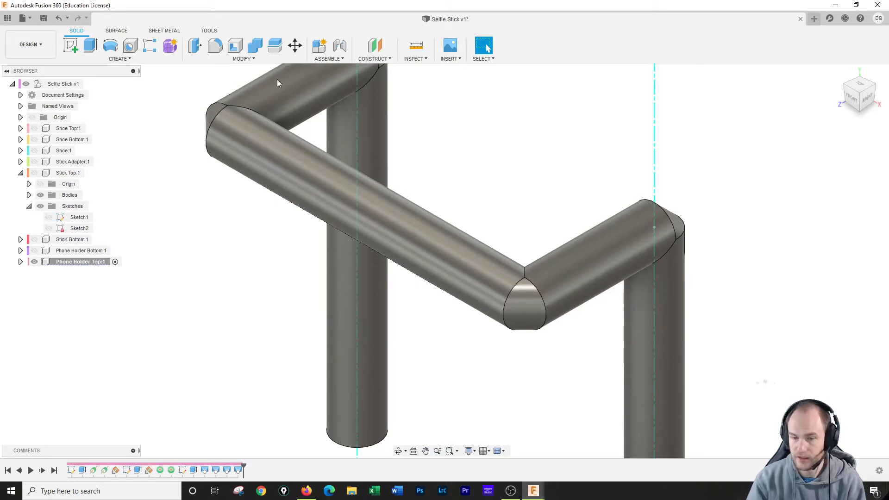
pyautogui.scroll(-5, 381, 319)
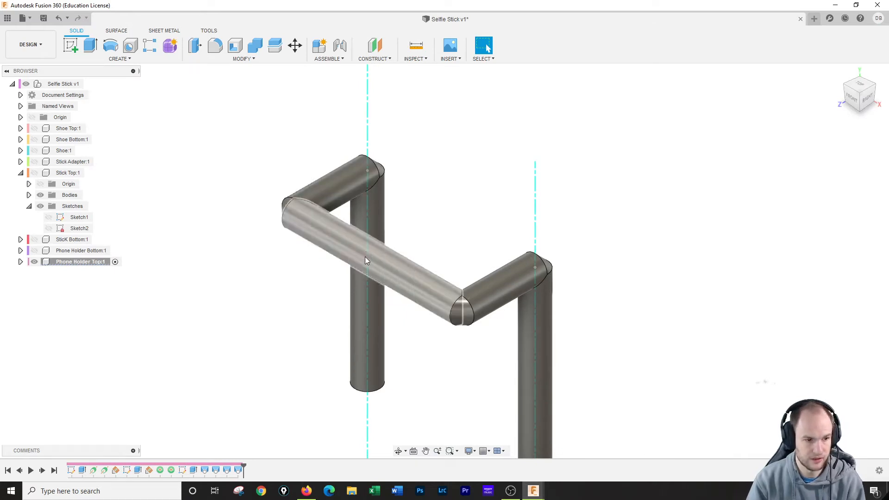
pyautogui.scroll(-2, 312, 320)
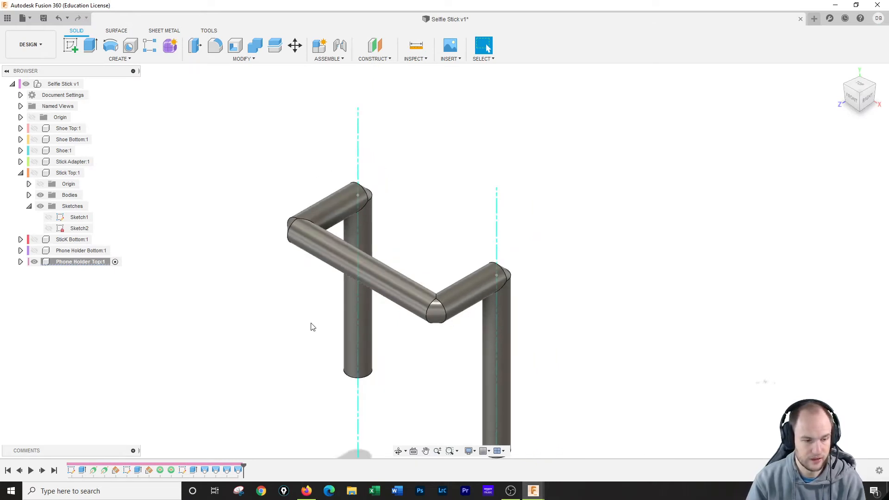
pyautogui.moveTo(310, 327); pyautogui.dragTo(363, 273, button='middle')
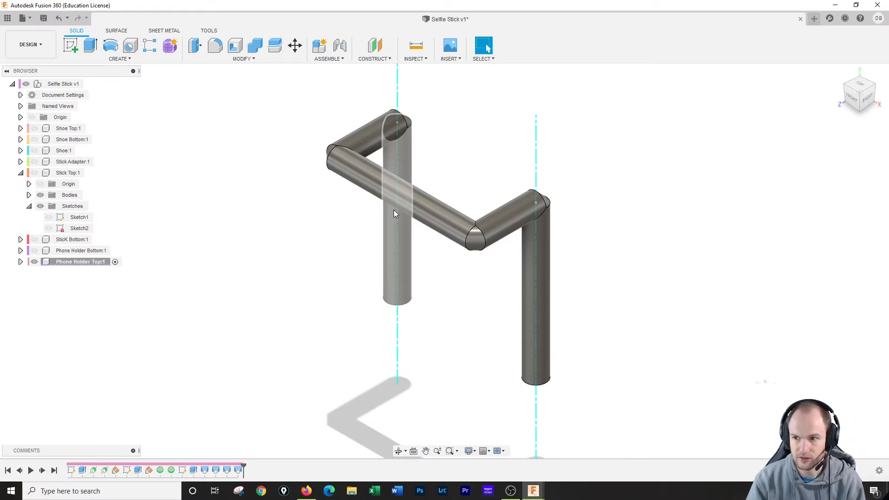